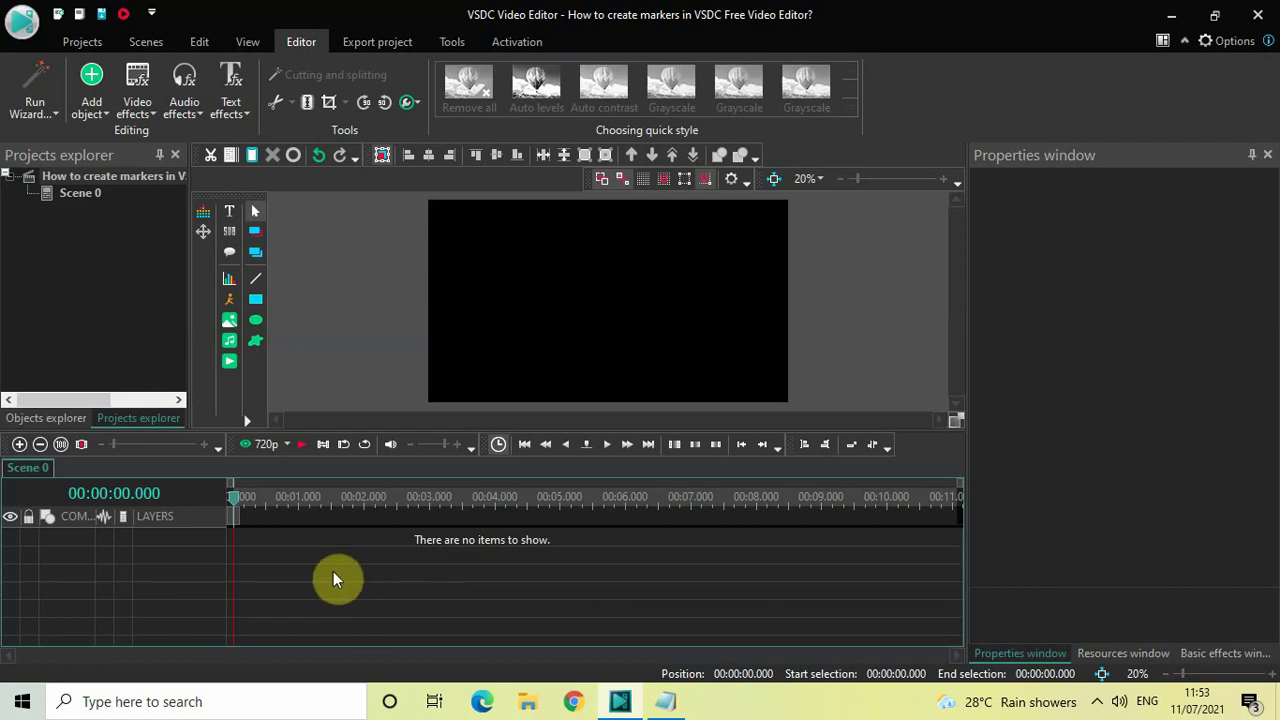
# - Create a marker at 00:00:01.000 named "First Marker" and show its name in the timeline
pyautogui.click(299, 498)
pyautogui.click(589, 444)
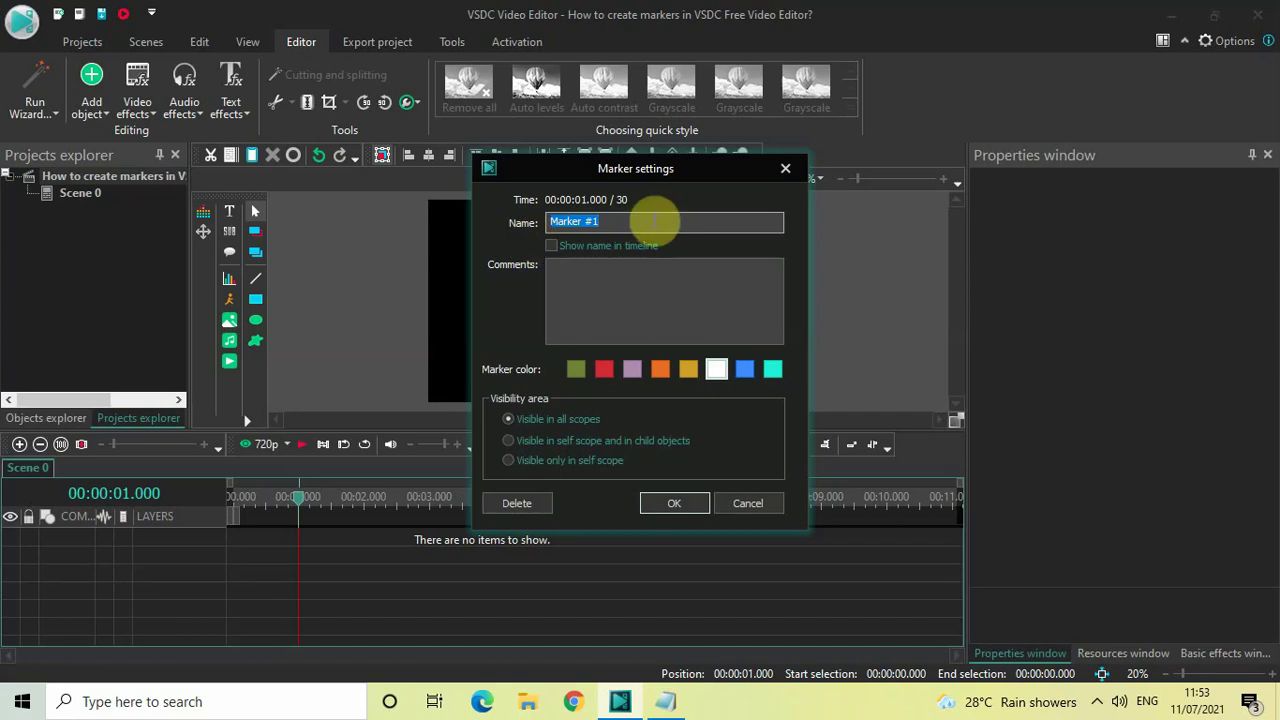
pyautogui.press('BackSpace')
pyautogui.write('Fi')
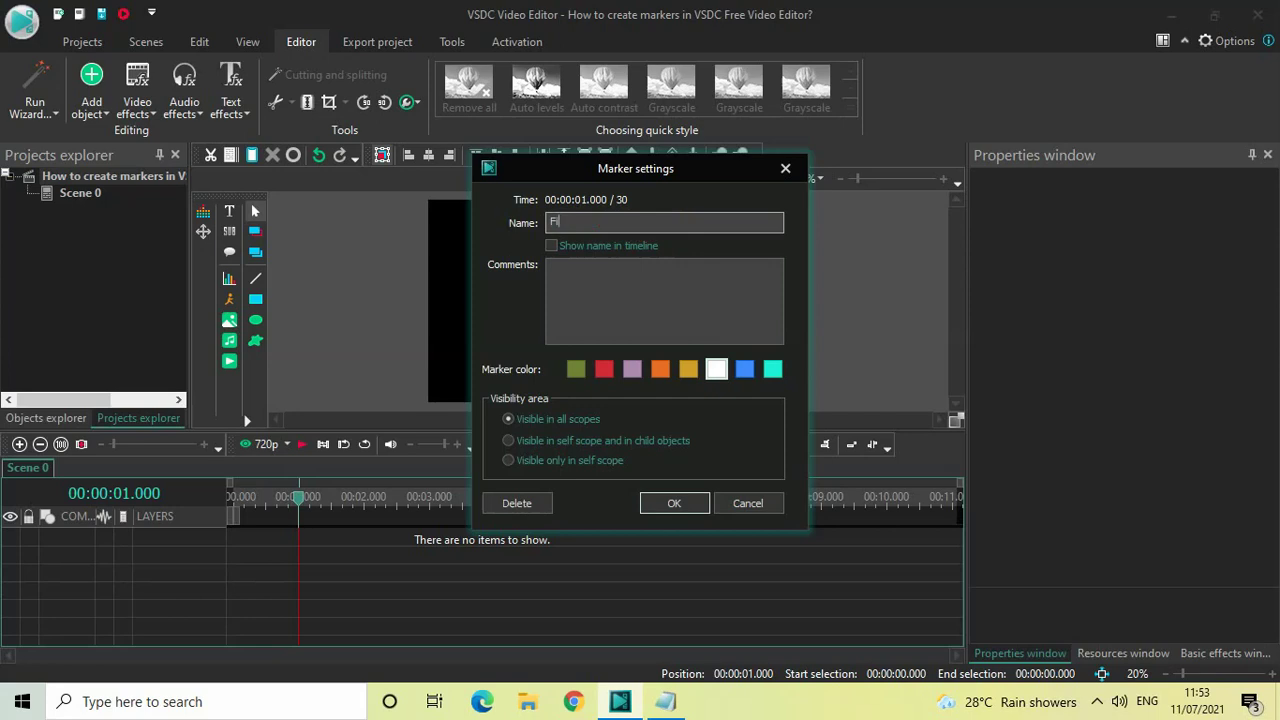
pyautogui.write('rst Marker')
pyautogui.click(552, 246)
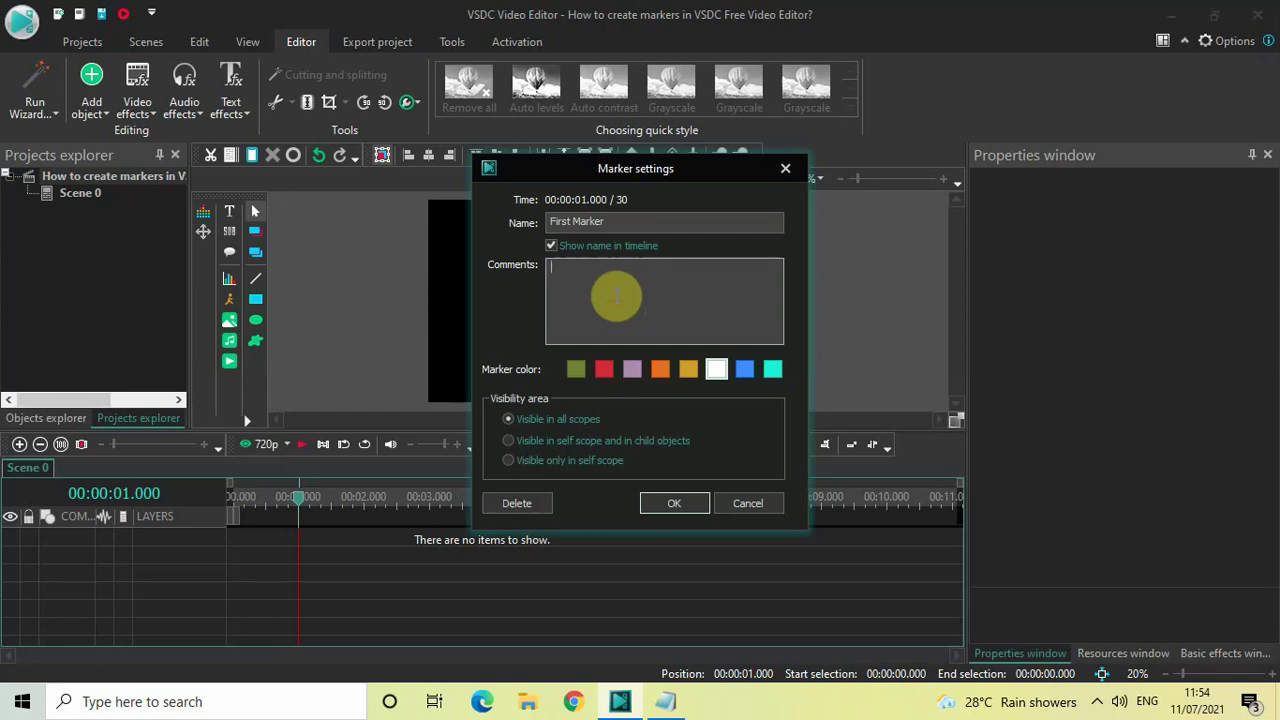
# - Give the first marker the comment "This is the first marker.", a blue color and the visibility "Visible only in self scope"
pyautogui.write('This ')
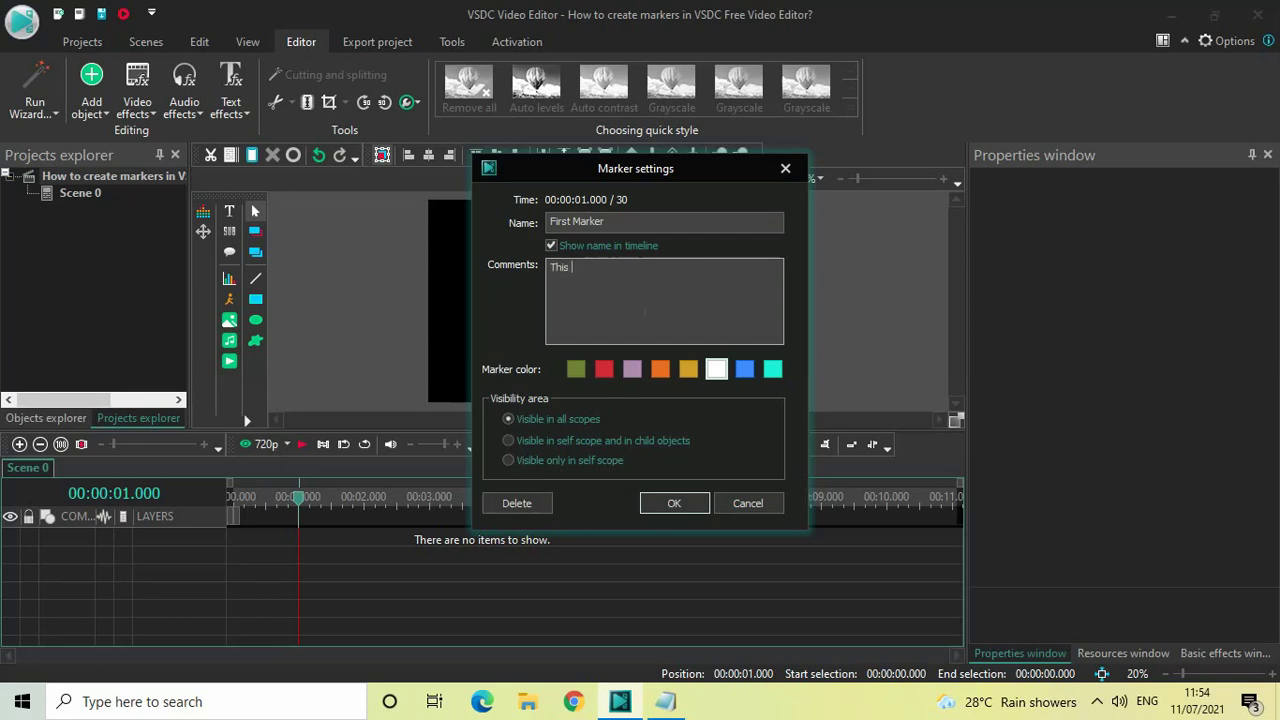
pyautogui.write('is the first marker.')
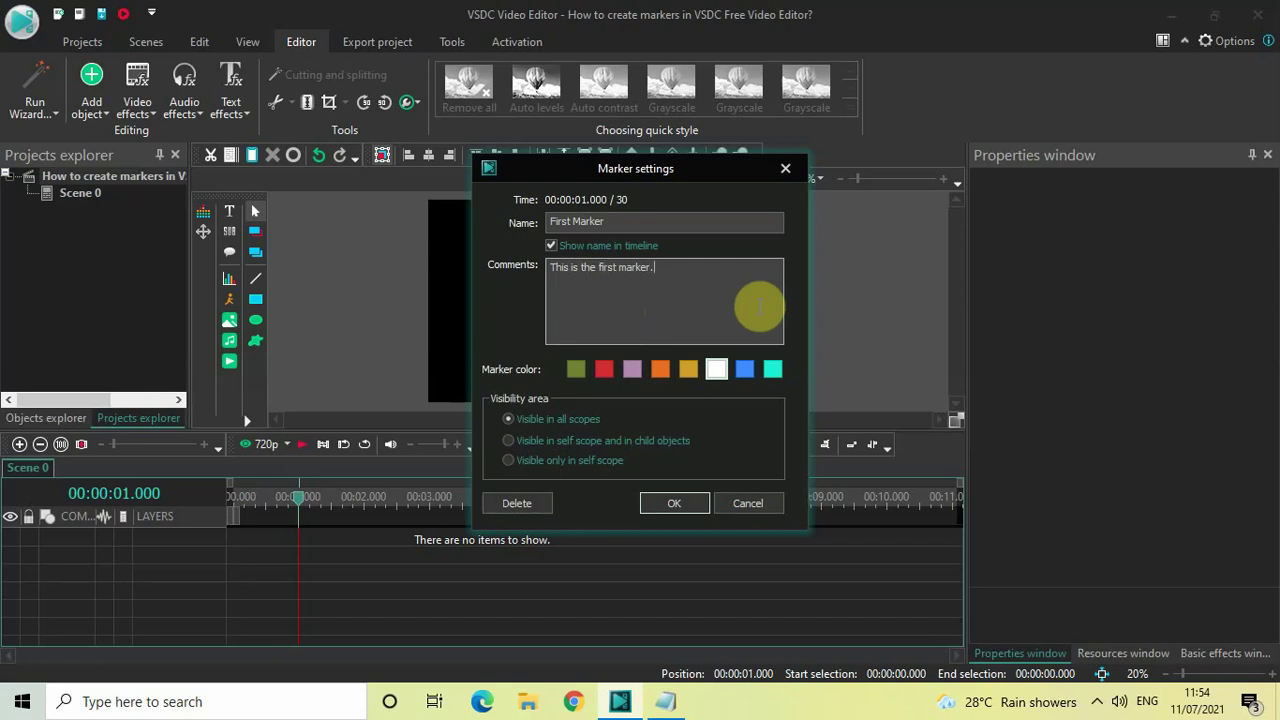
pyautogui.click(745, 369)
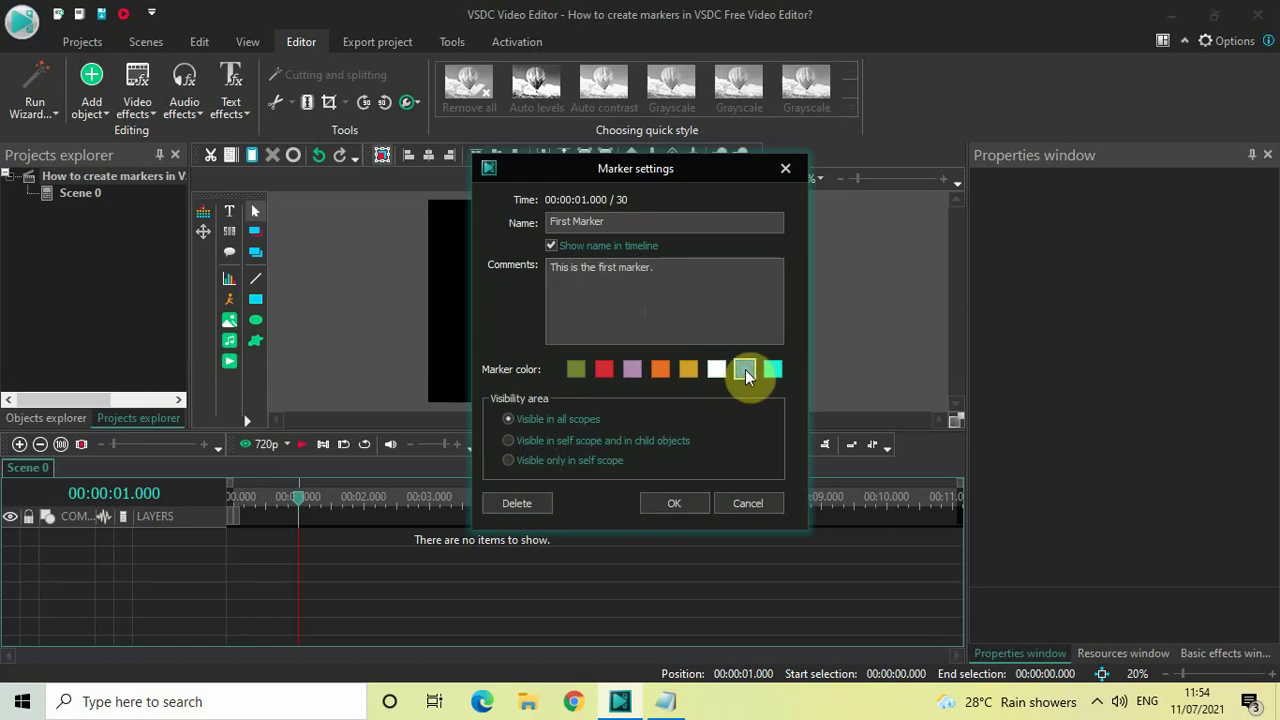
pyautogui.click(581, 463)
pyautogui.click(666, 502)
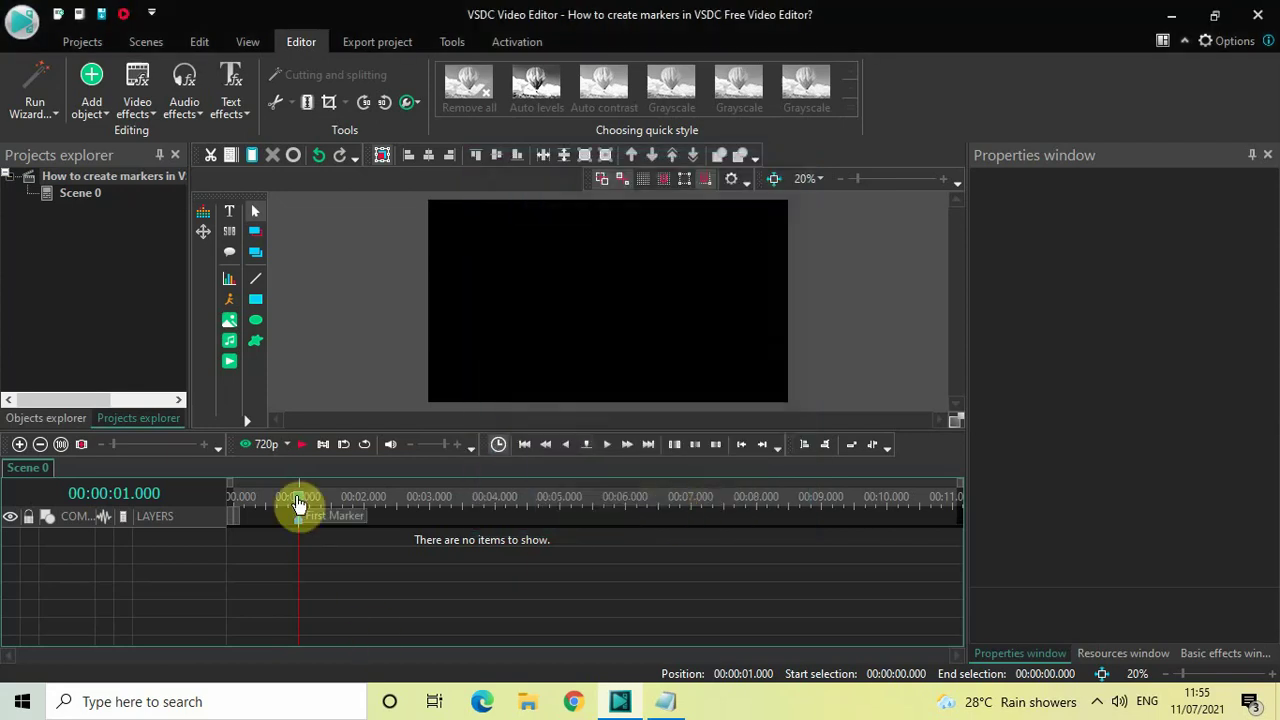
# - Return the playhead to the start of the timeline and review the settings of First Marker without changing them
pyautogui.moveTo(297, 503); pyautogui.dragTo(207, 515)
pyautogui.moveTo(300, 527)
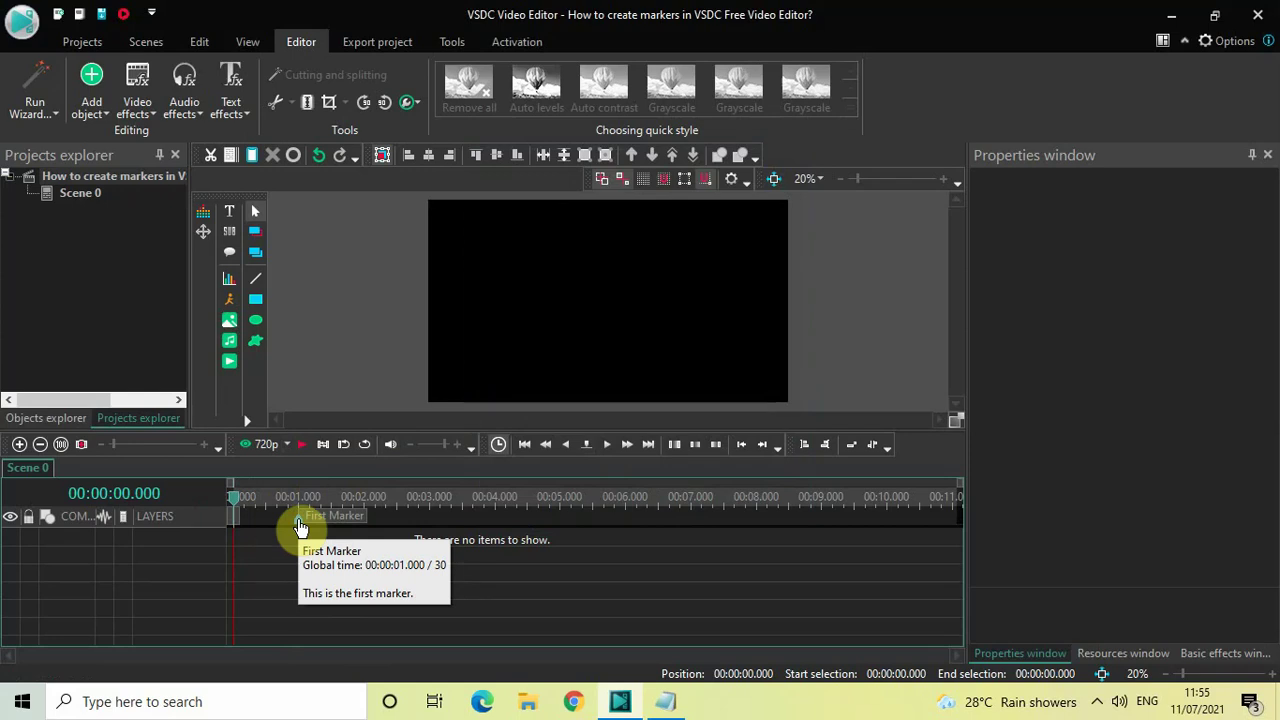
pyautogui.doubleClick(300, 522)
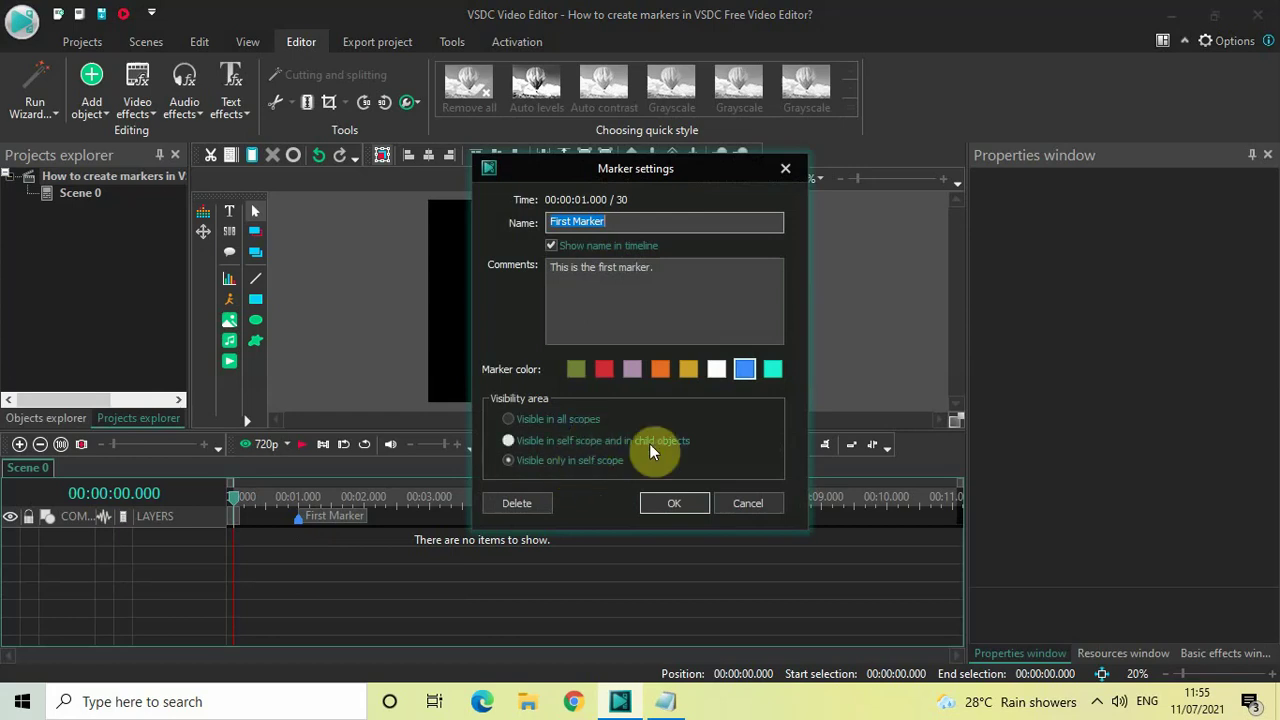
pyautogui.click(740, 503)
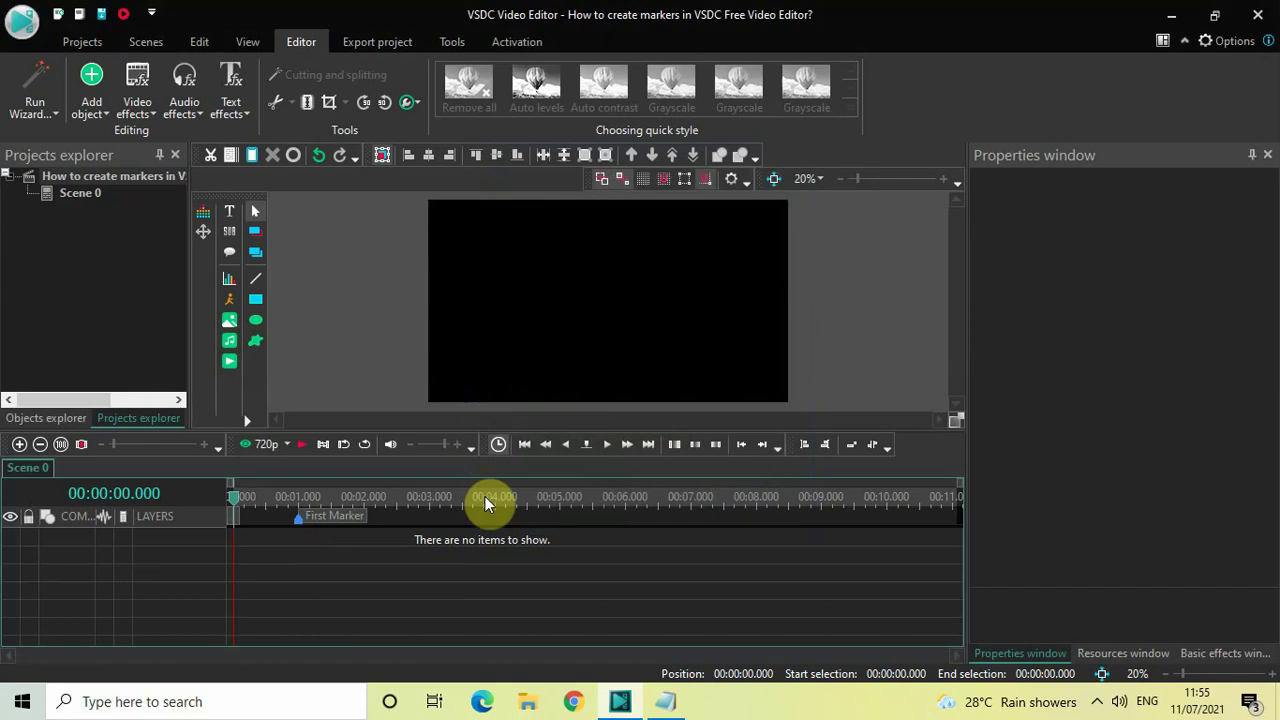
# - Add a marker named "Second Marker" at 00:00:02.500, with its name shown in the timeline and visible in self scope and in child objects
pyautogui.click(399, 498)
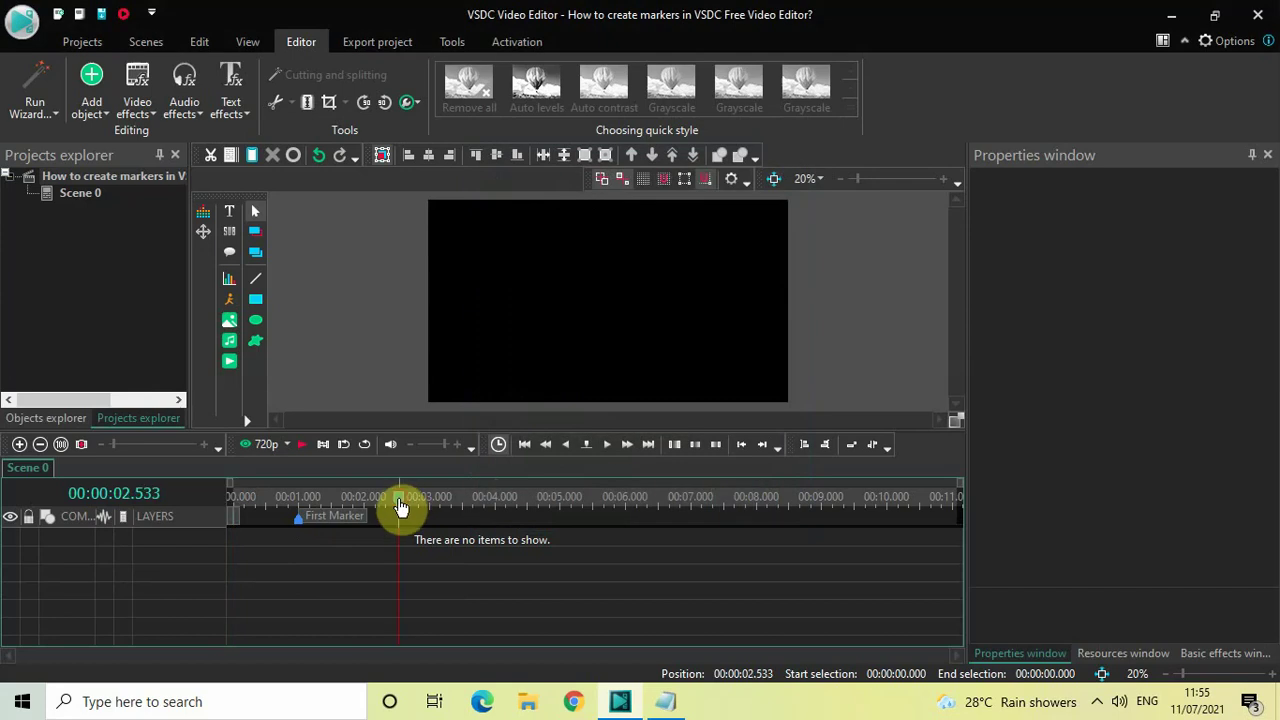
pyautogui.click(397, 500)
pyautogui.click(585, 444)
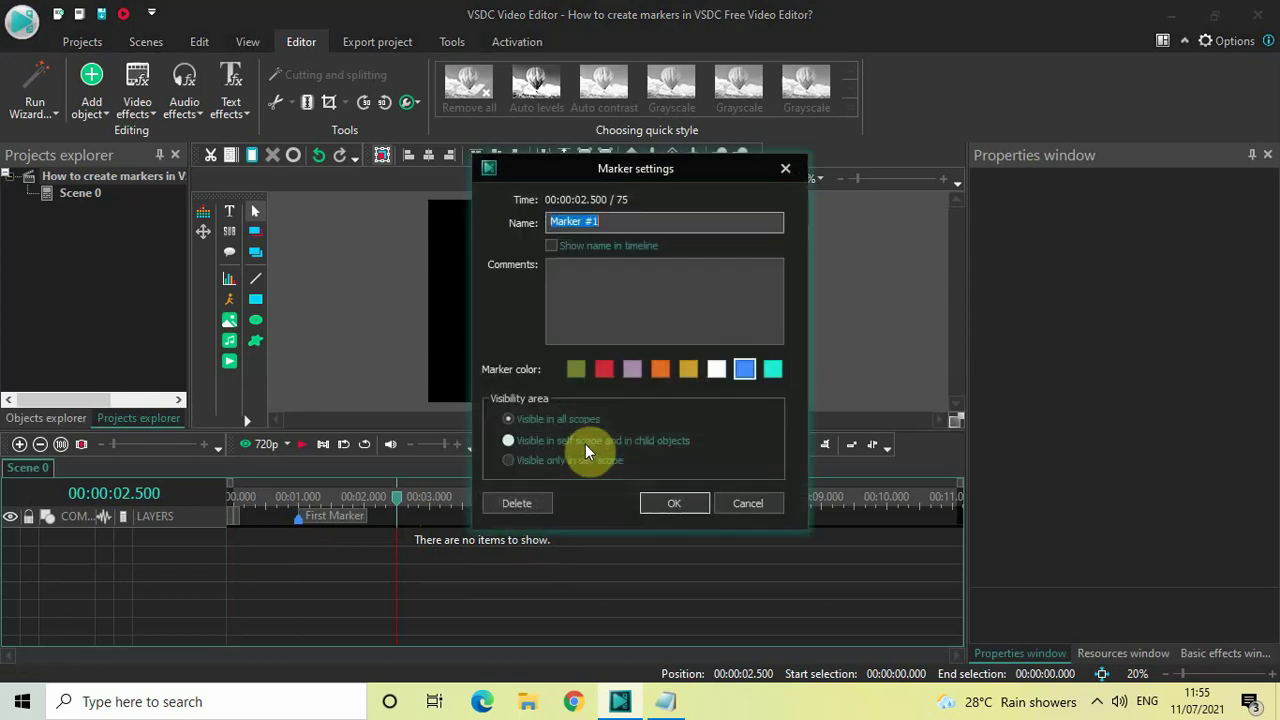
pyautogui.press('BackSpace')
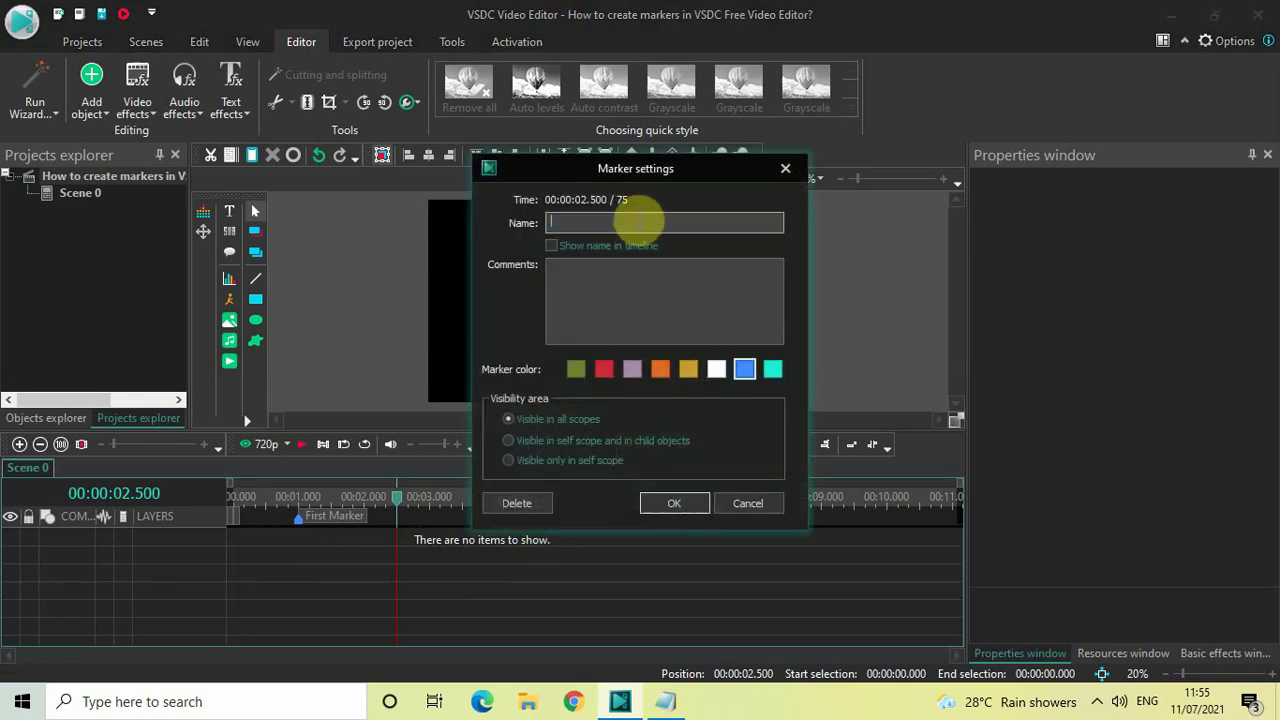
pyautogui.write('Se')
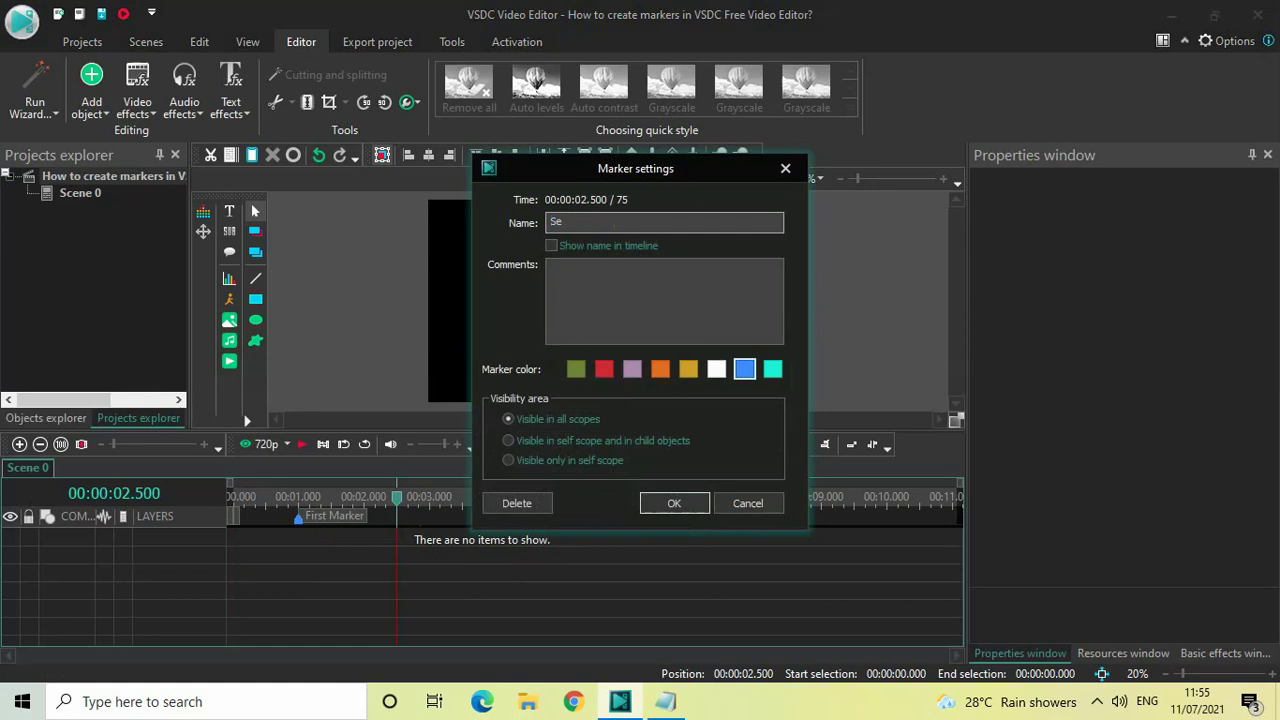
pyautogui.write('cond Marker')
pyautogui.click(551, 246)
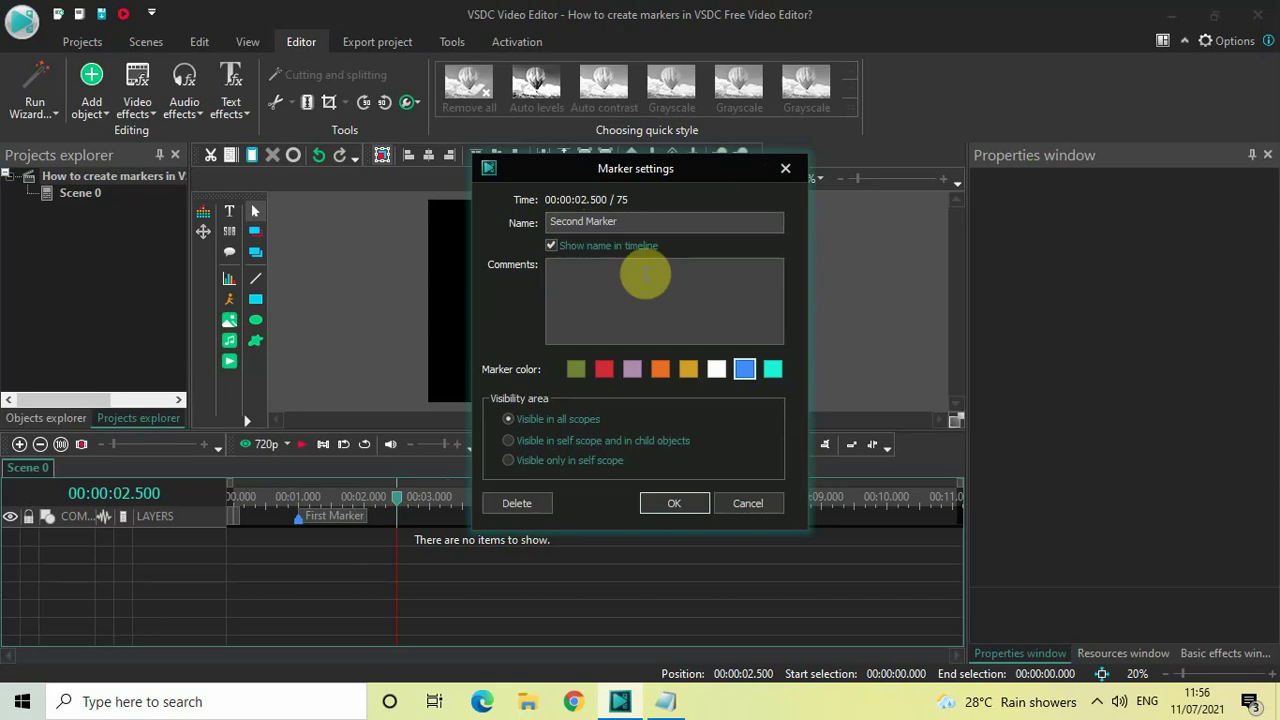
pyautogui.click(622, 312)
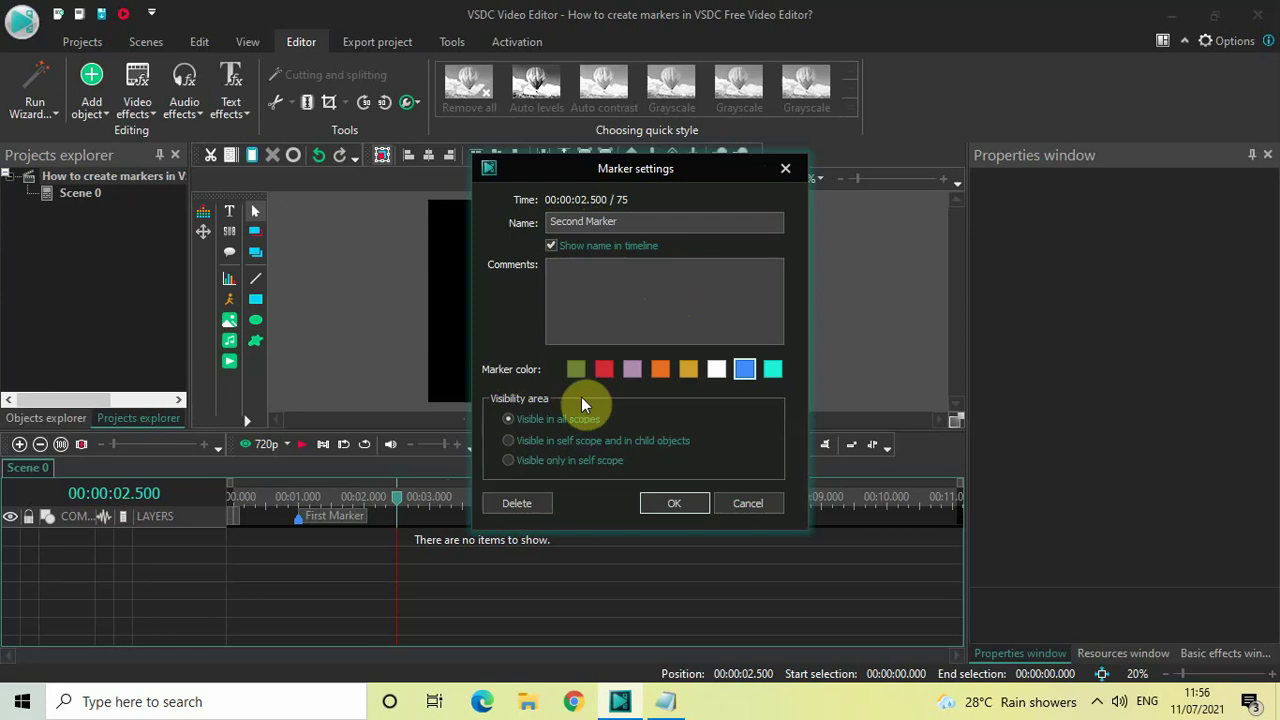
pyautogui.click(554, 442)
pyautogui.click(675, 504)
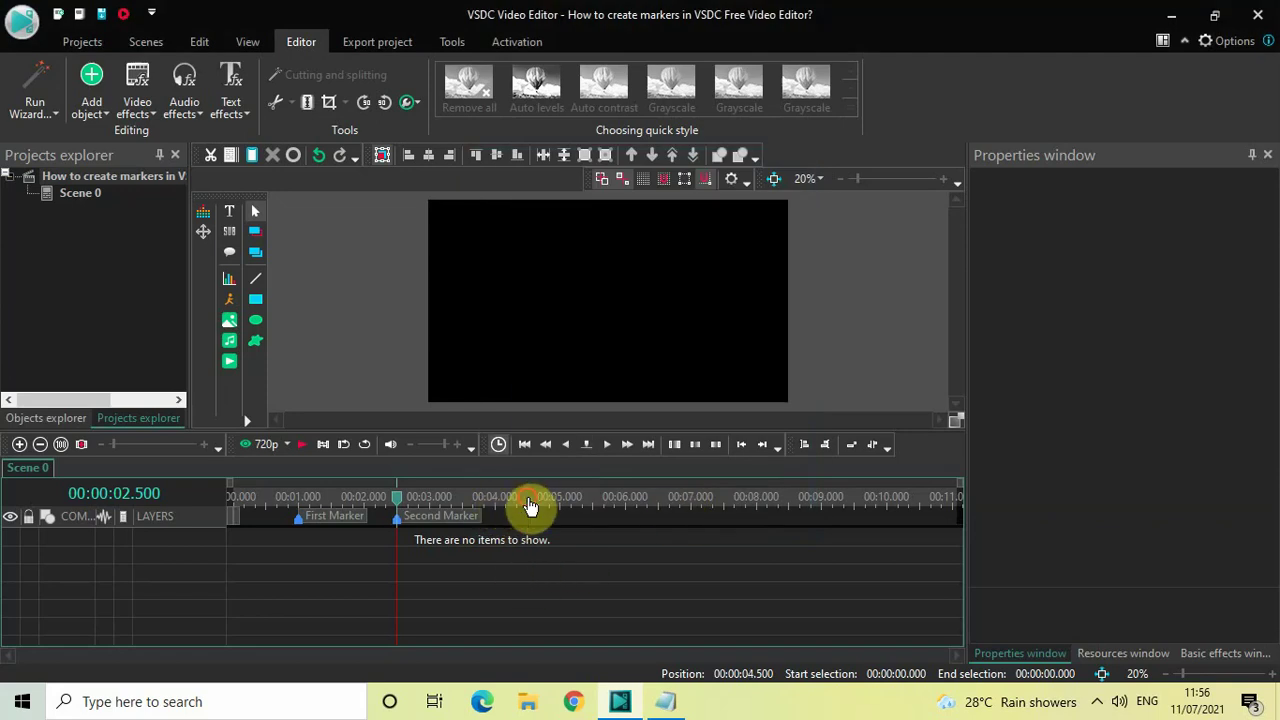
# - Add a marker named "Third Marker" at 00:00:04.500, with its name shown in the timeline and visible in all scopes
pyautogui.click(529, 500)
pyautogui.click(586, 448)
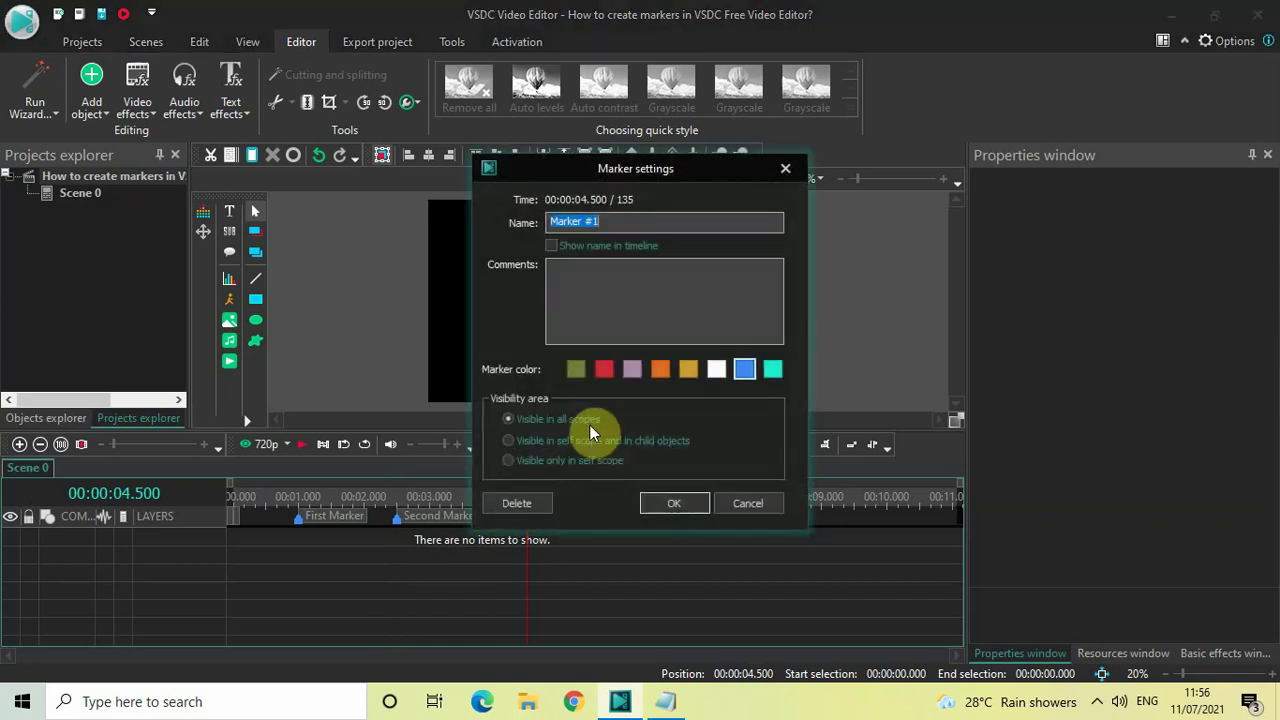
pyautogui.press('BackSpace')
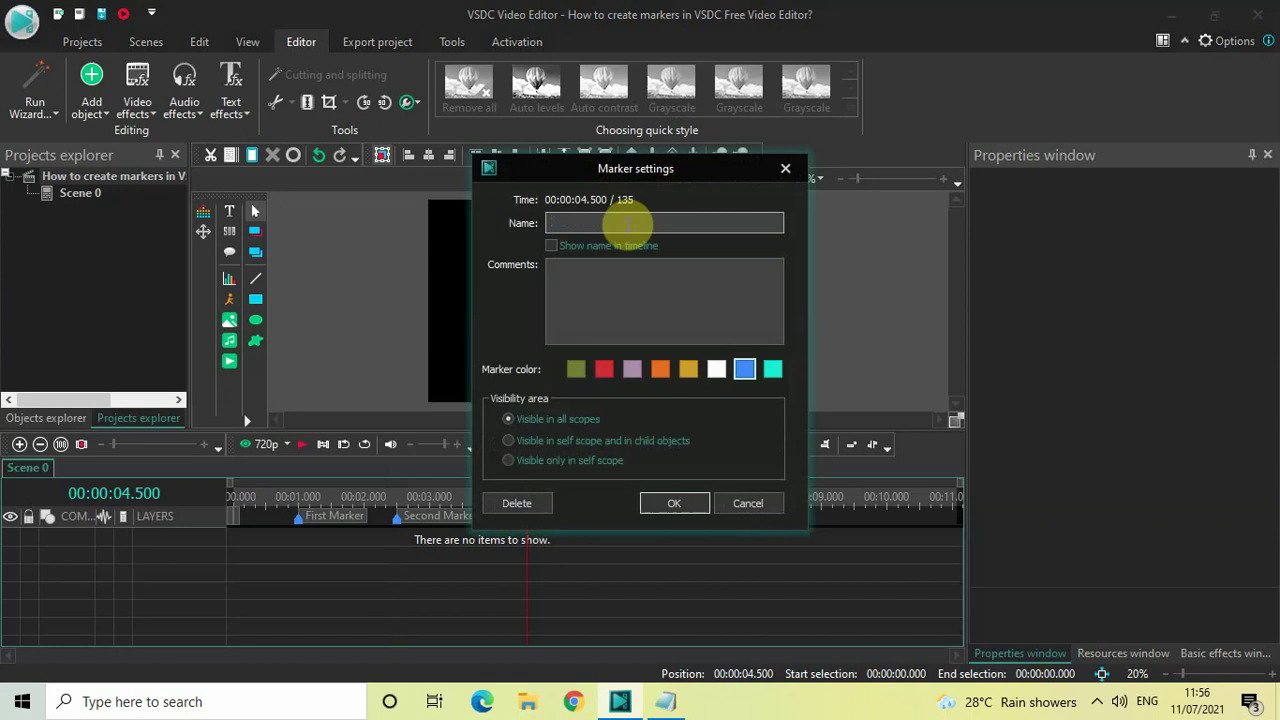
pyautogui.write('Third ')
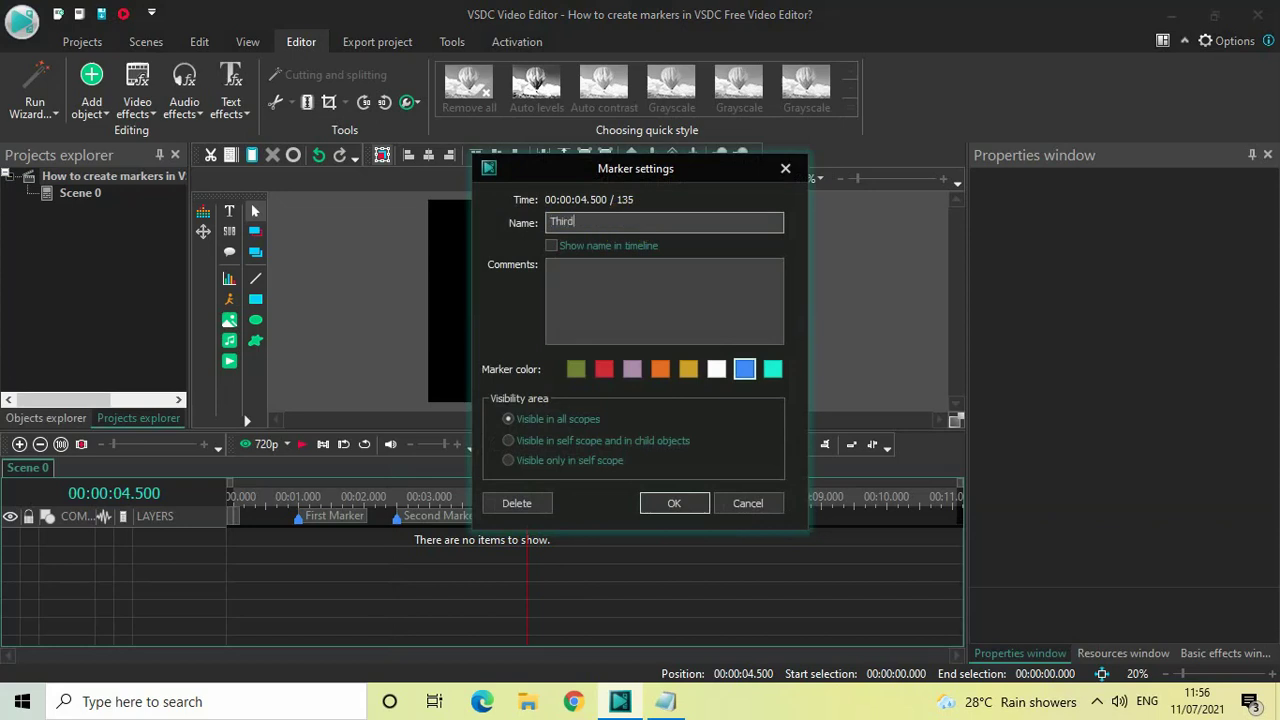
pyautogui.write('Marker')
pyautogui.click(550, 246)
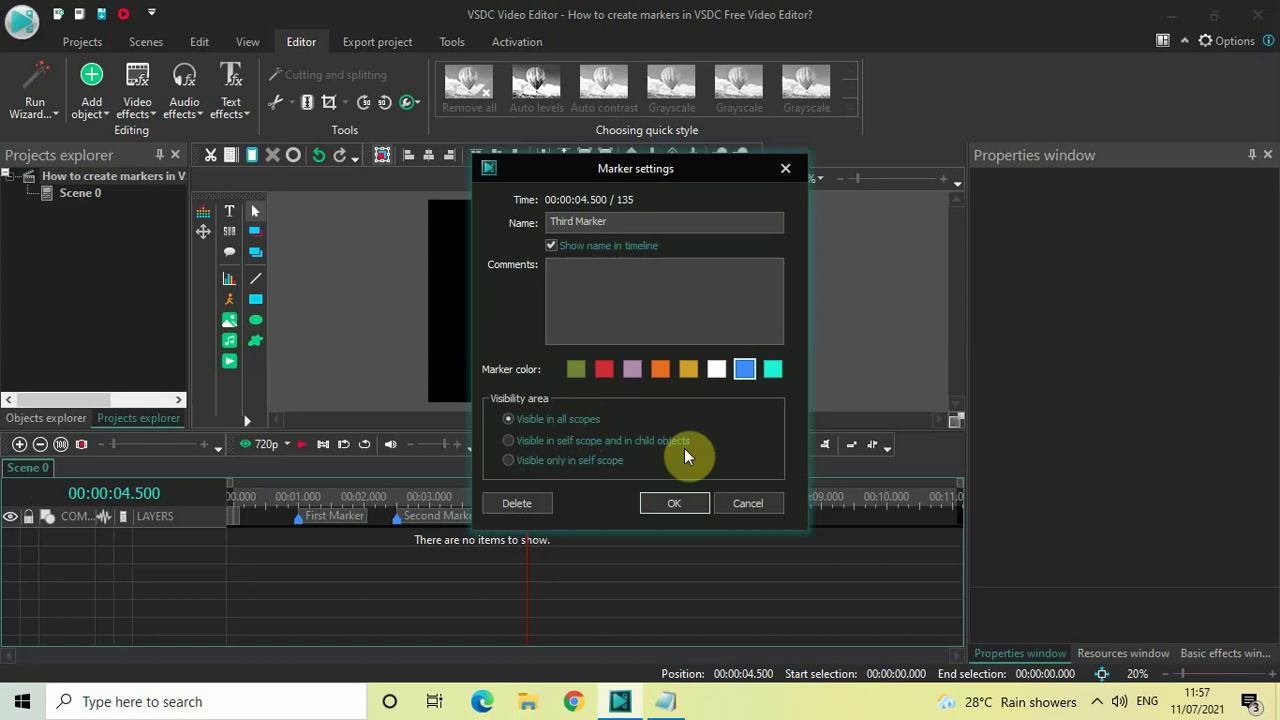
pyautogui.click(672, 504)
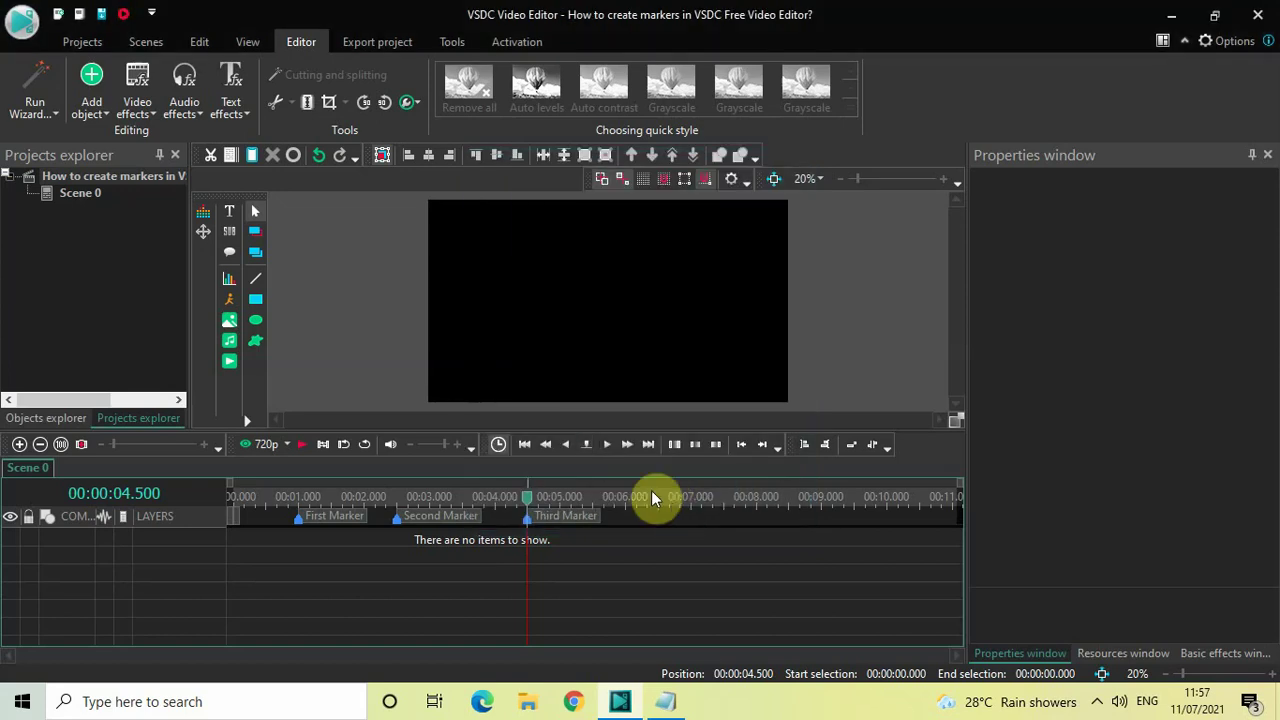
# - Insert the video file "video (2)" from Downloads at the start of the timeline, from cursor position on a new layer
pyautogui.moveTo(531, 500); pyautogui.dragTo(189, 486)
pyautogui.click(91, 100)
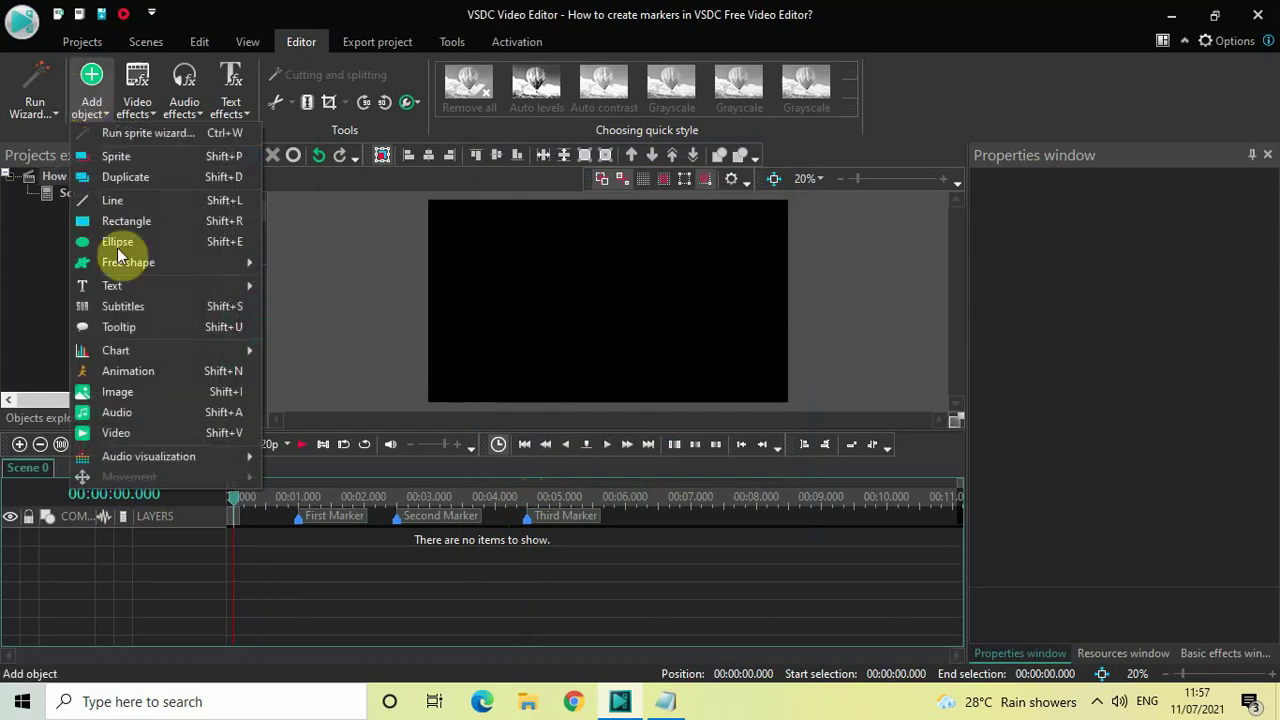
pyautogui.click(137, 434)
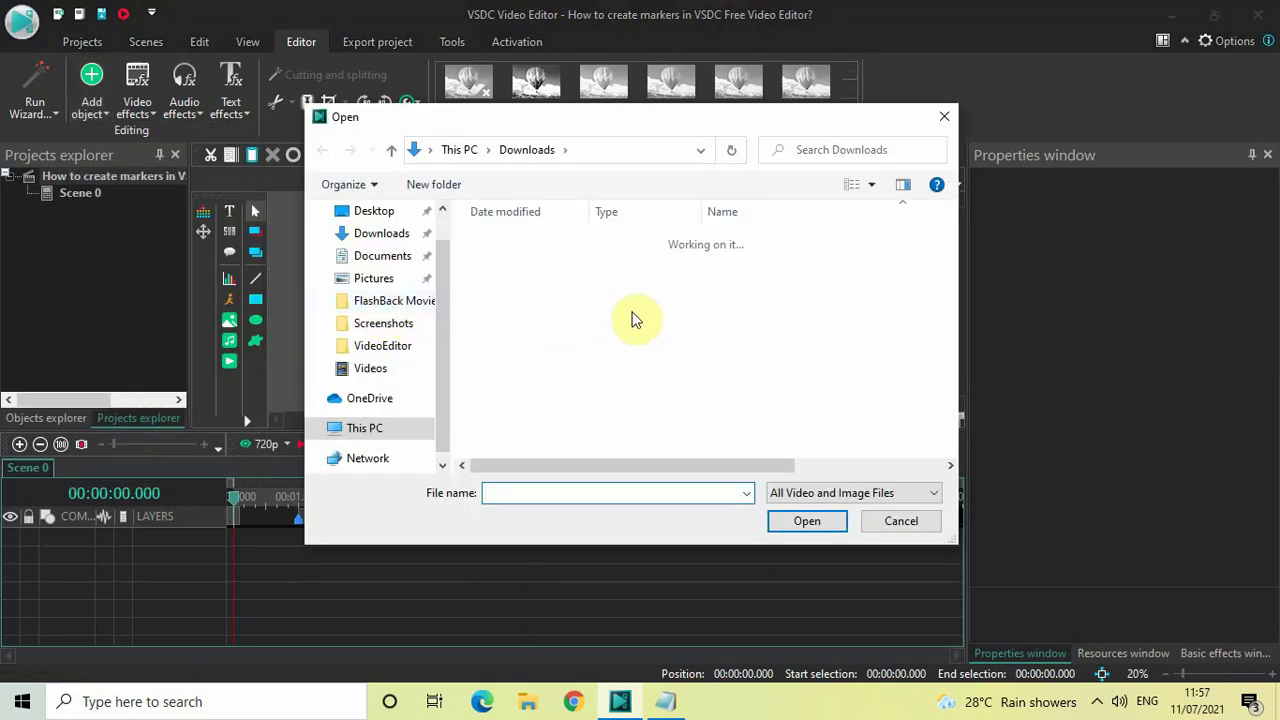
pyautogui.moveTo(950, 227); pyautogui.dragTo(951, 434)
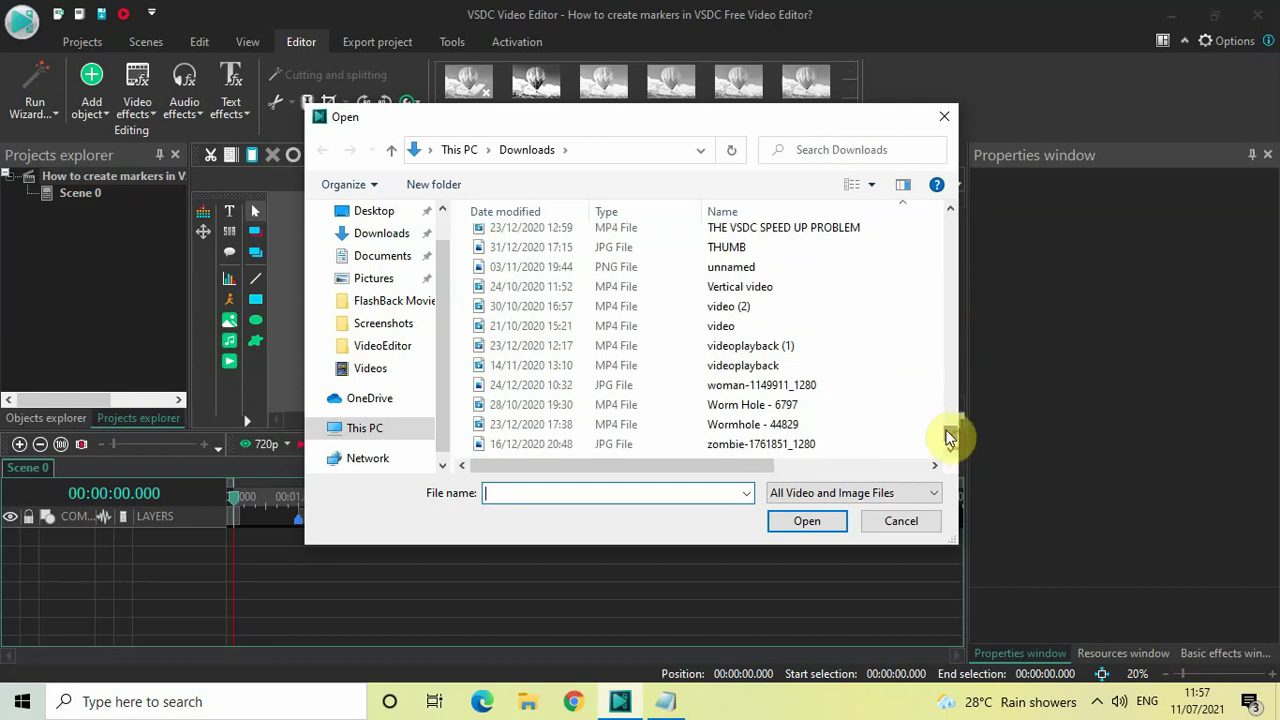
pyautogui.click(772, 310)
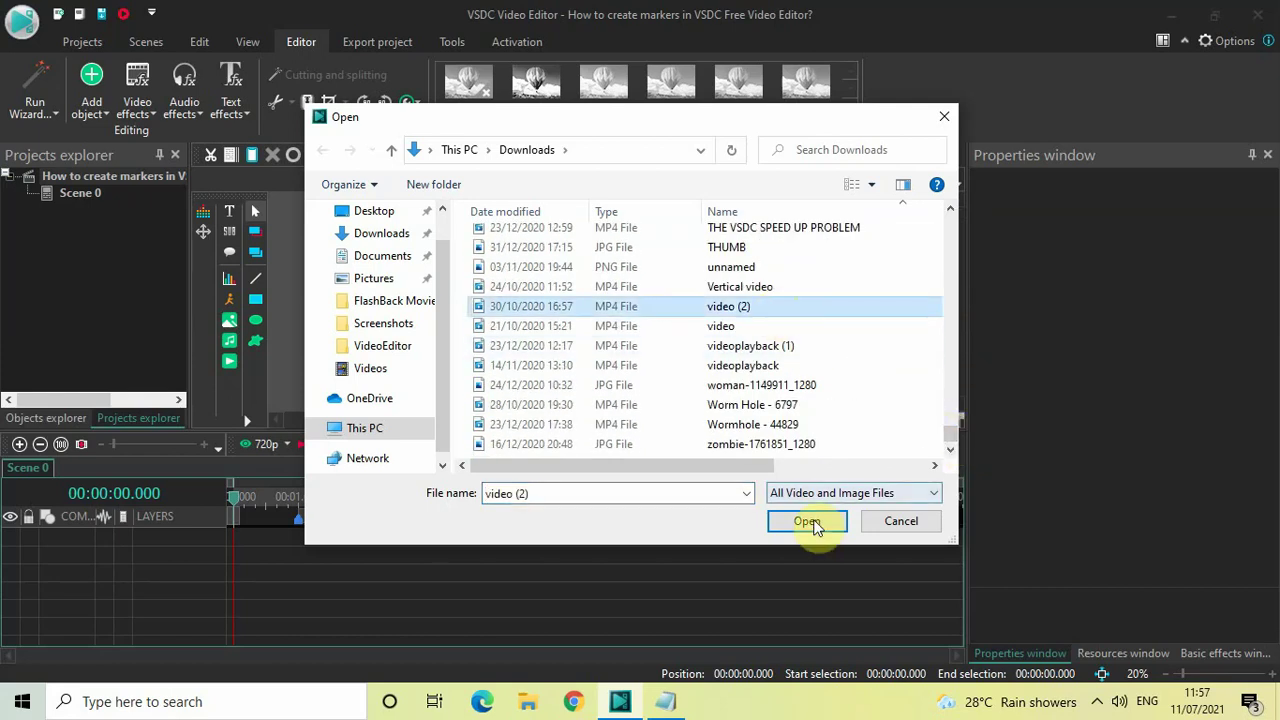
pyautogui.click(812, 524)
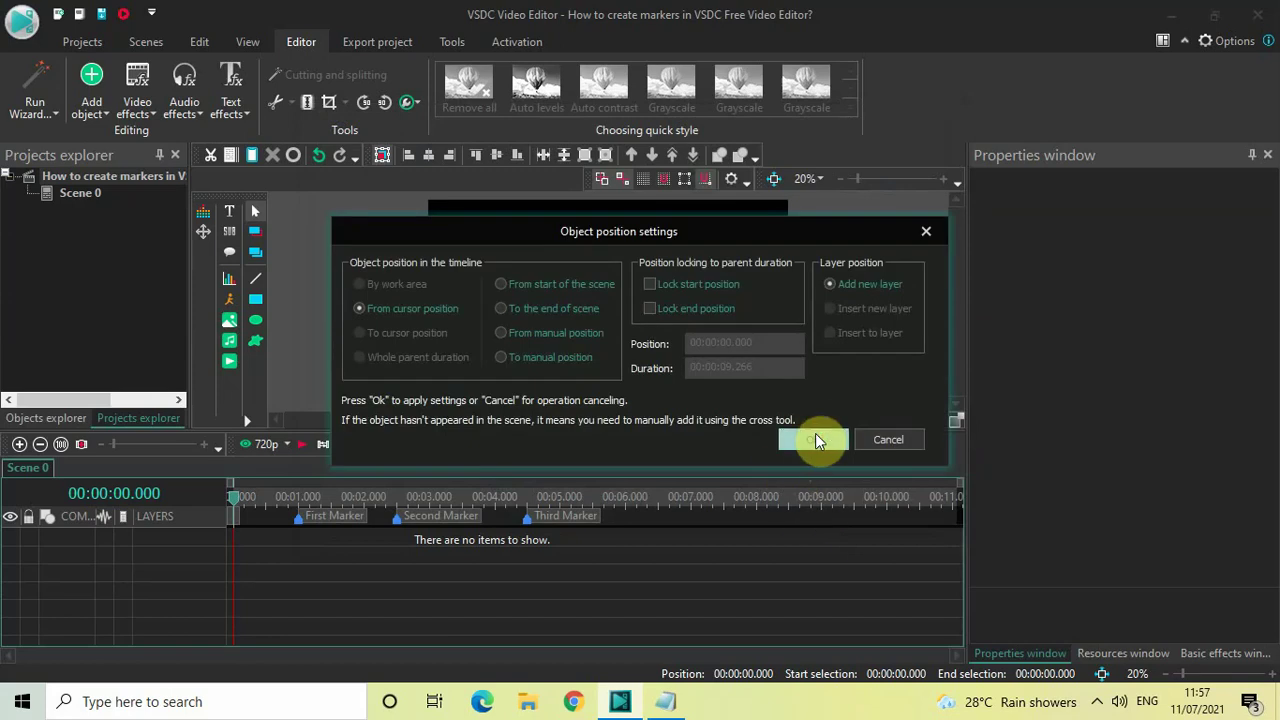
pyautogui.click(815, 438)
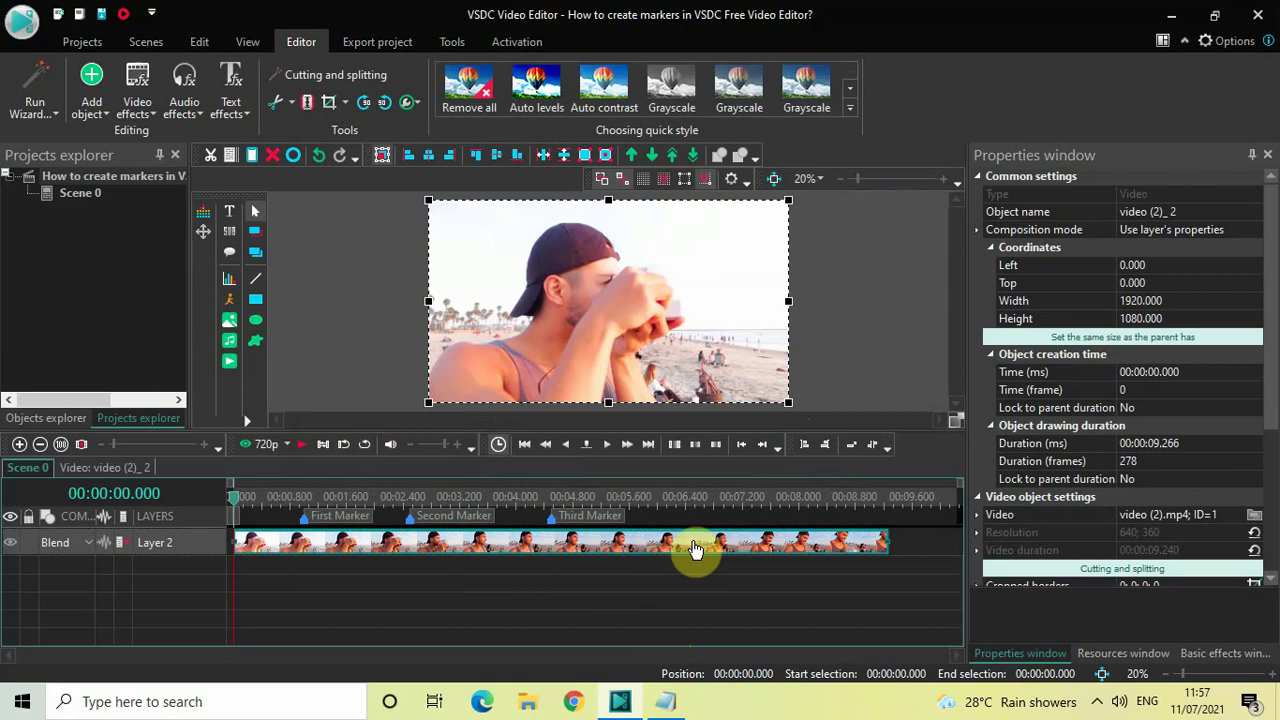
# - Compare the markers shown in Scene 0 with those inside the video object's own timeline, checking First Marker's visibility setting
pyautogui.moveTo(697, 550)
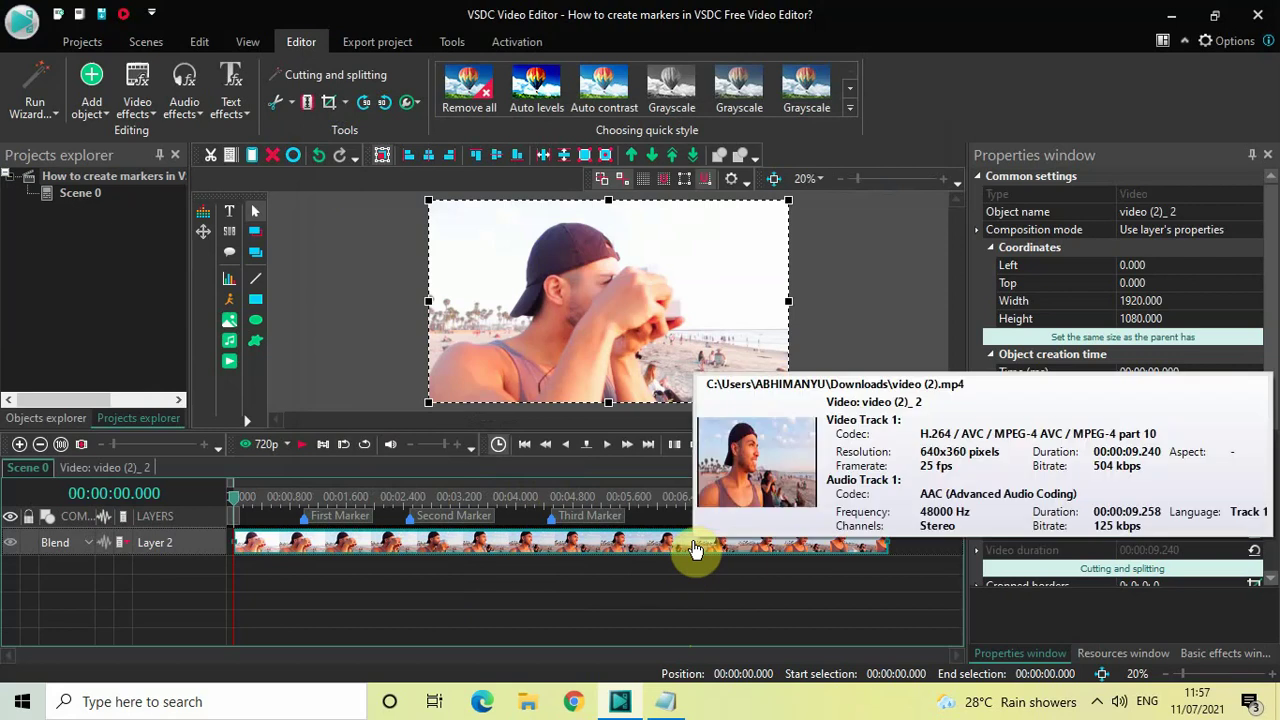
pyautogui.doubleClick(693, 542)
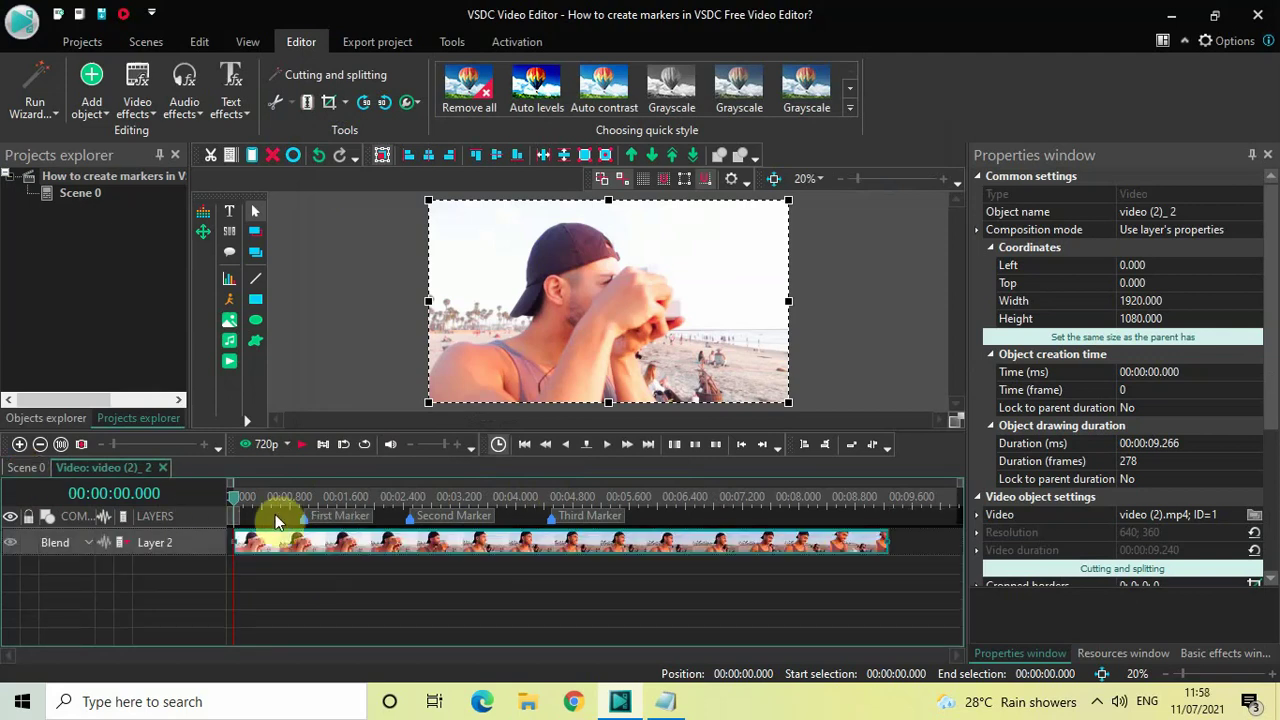
pyautogui.doubleClick(306, 521)
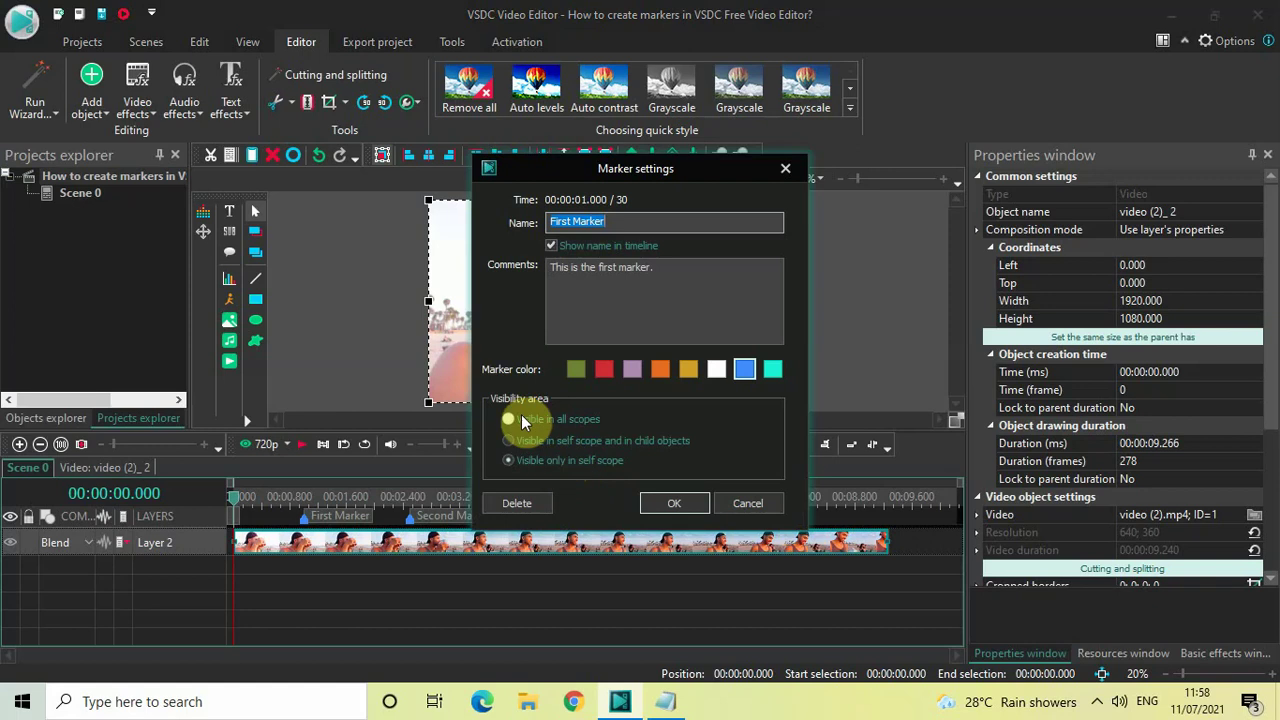
pyautogui.click(752, 502)
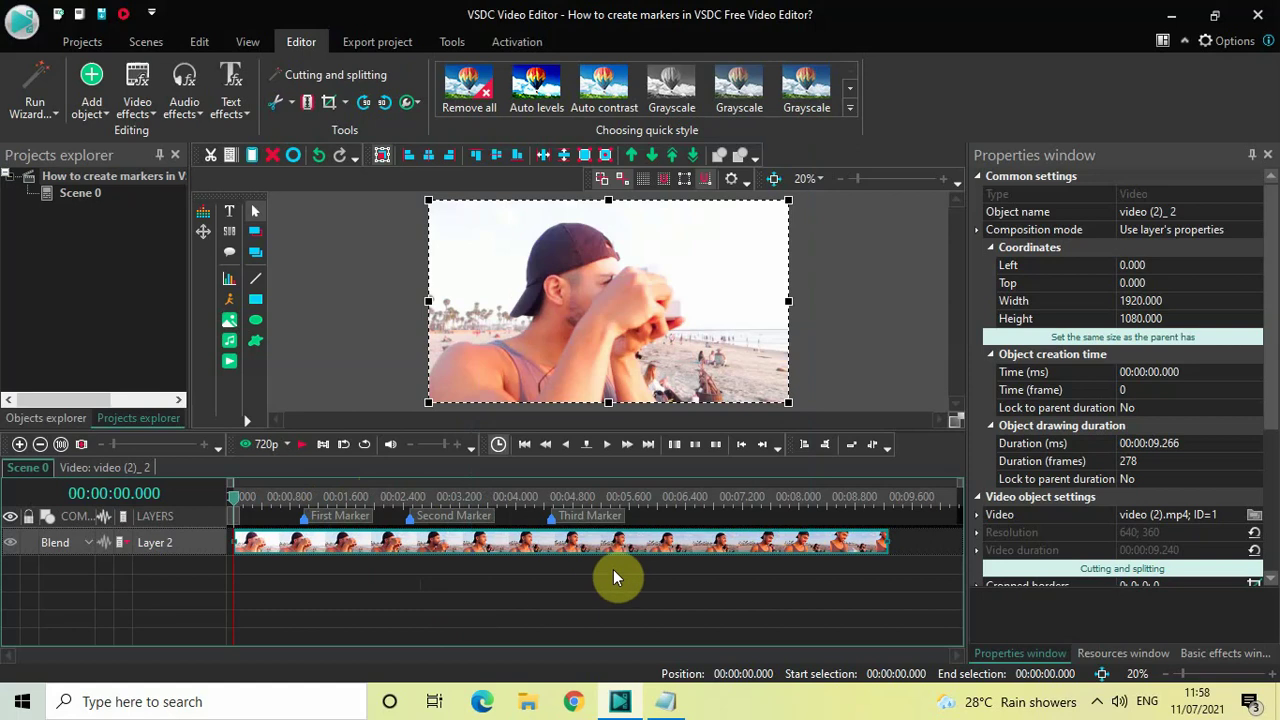
pyautogui.doubleClick(640, 543)
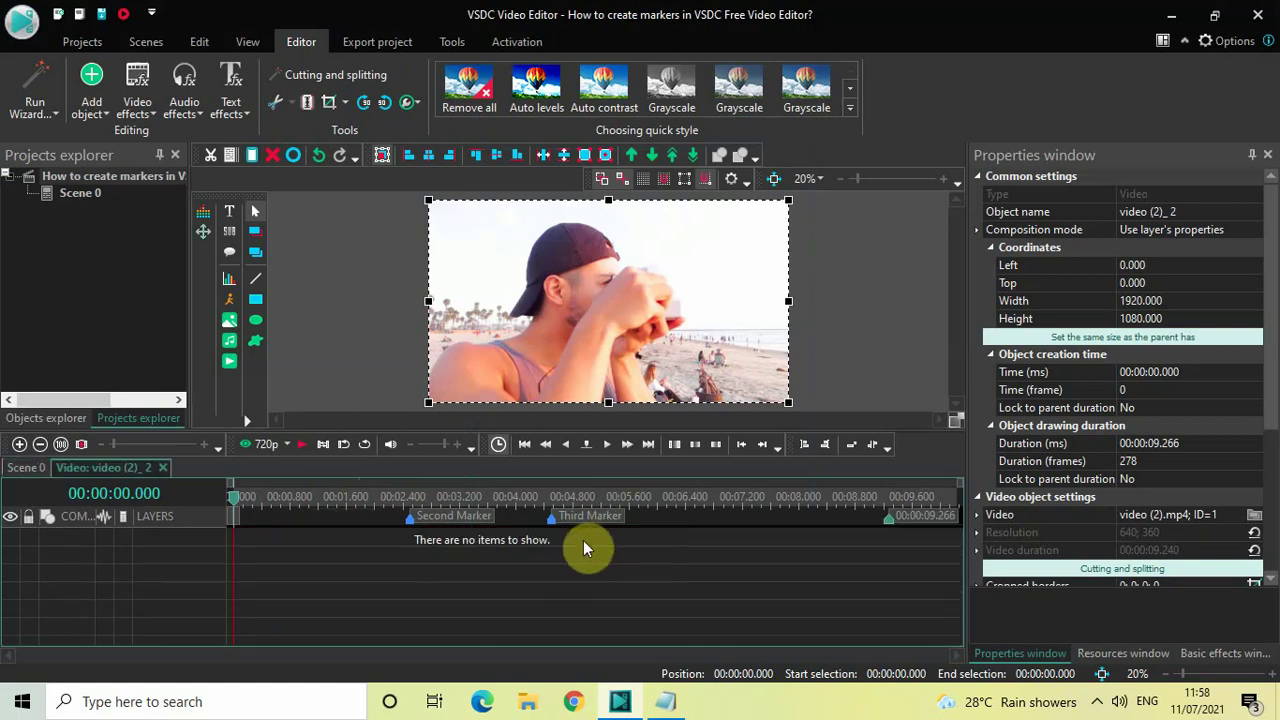
pyautogui.click(25, 468)
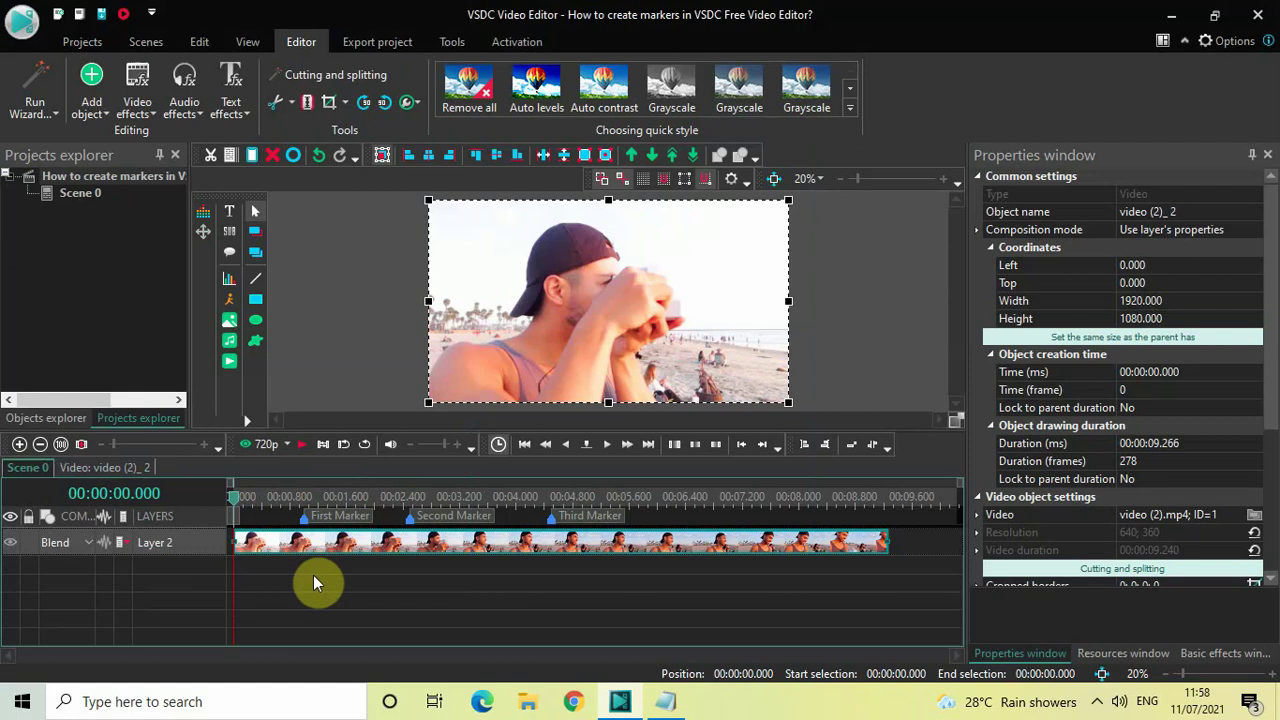
pyautogui.doubleClick(548, 548)
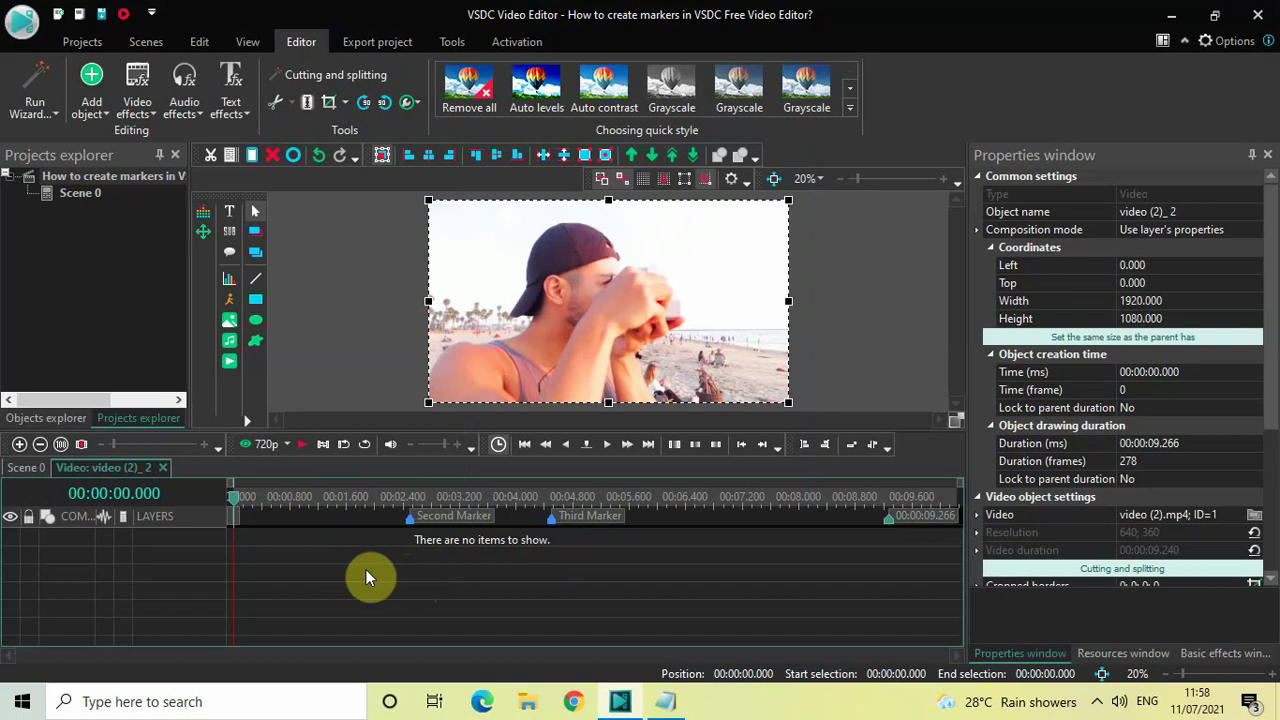
# - Check Second Marker's visibility setting in Scene 0 and compare it with the markers in the video object's own timeline
pyautogui.click(16, 469)
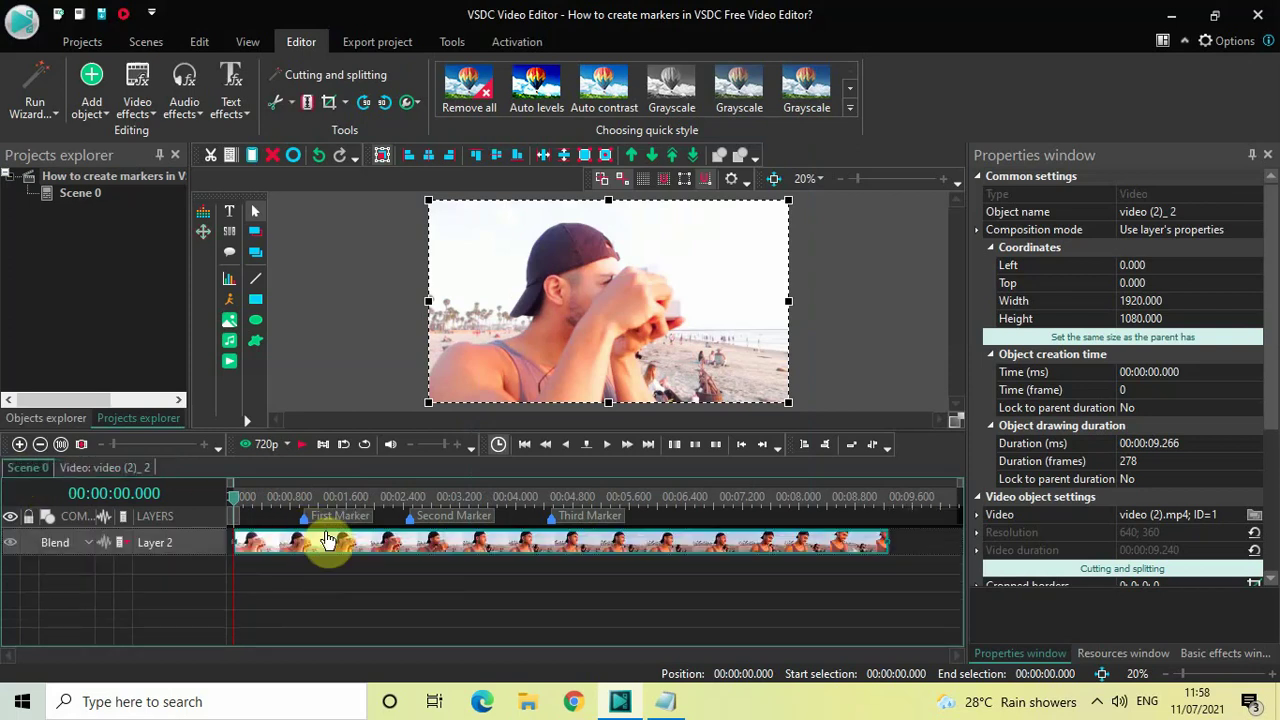
pyautogui.doubleClick(414, 528)
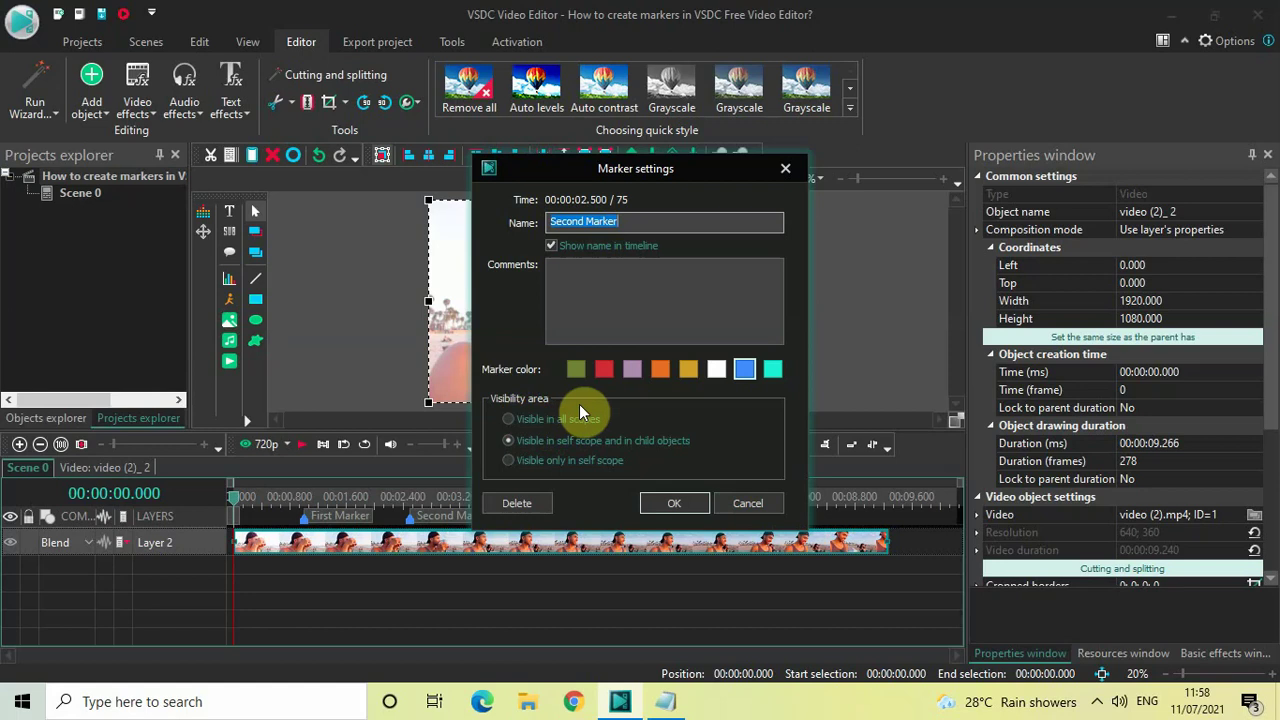
pyautogui.click(749, 502)
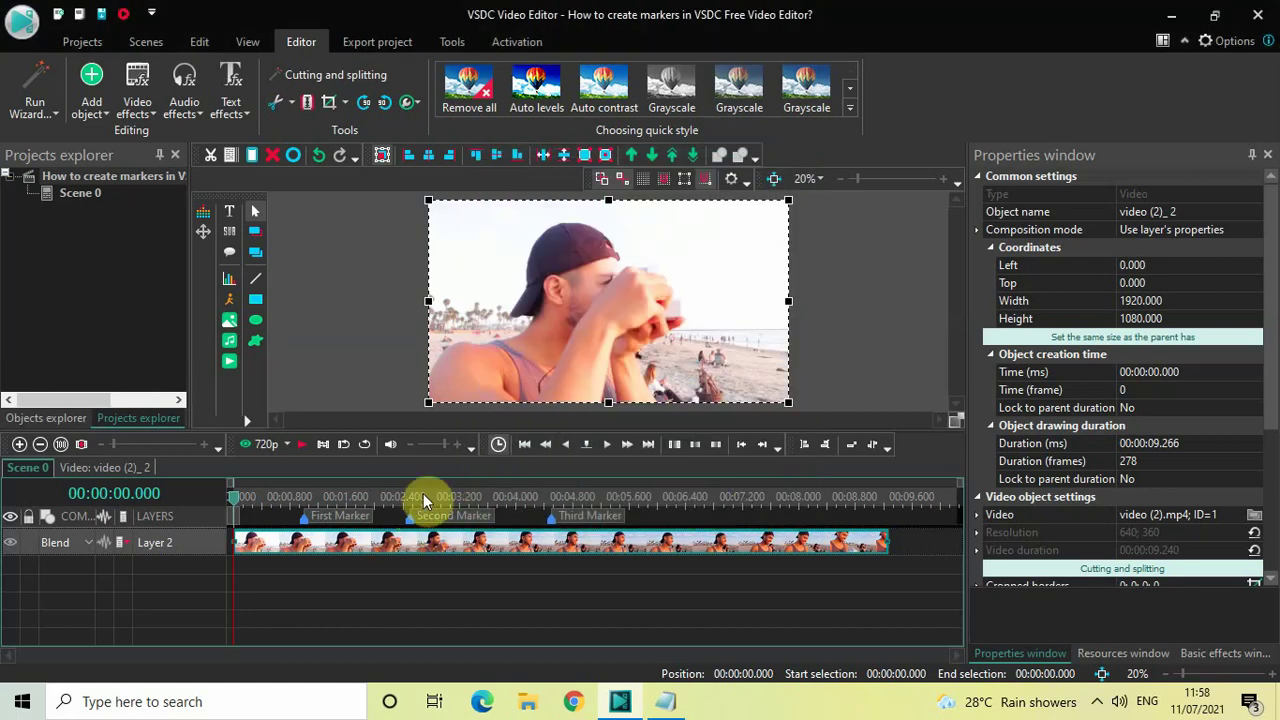
pyautogui.press('Delete')
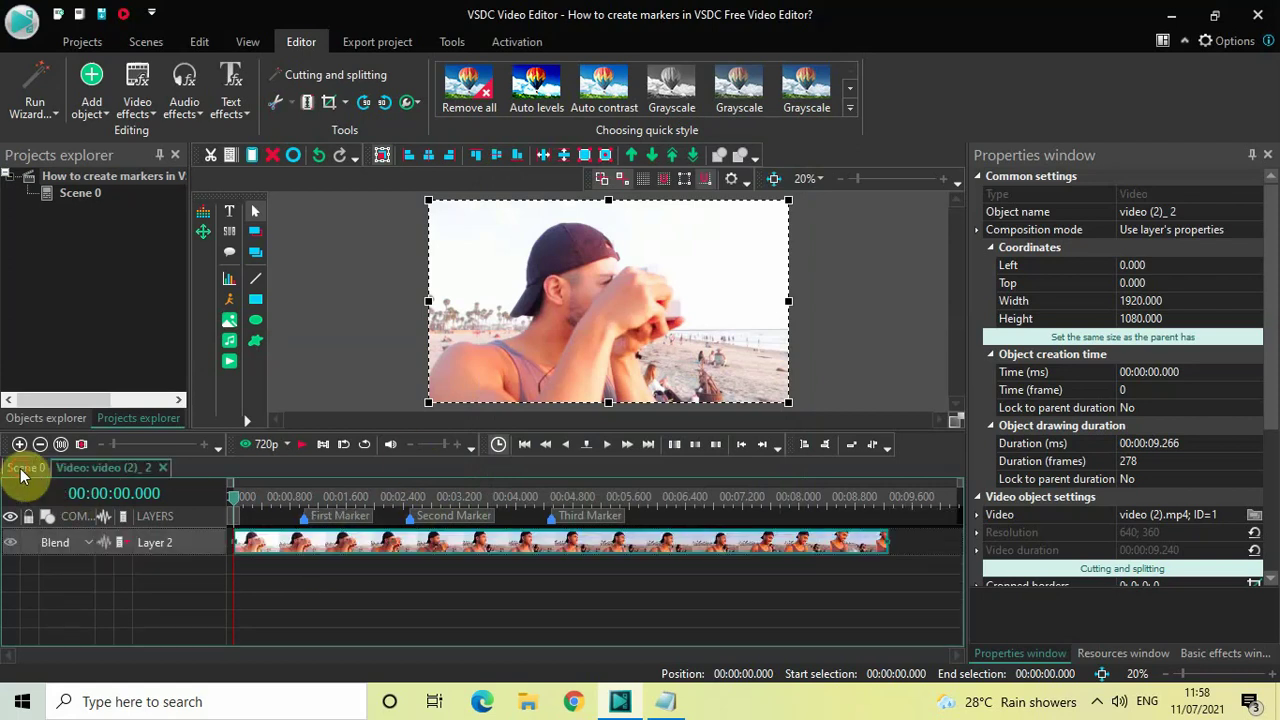
pyautogui.hotkey('ctrl', 'z')
pyautogui.click(389, 553)
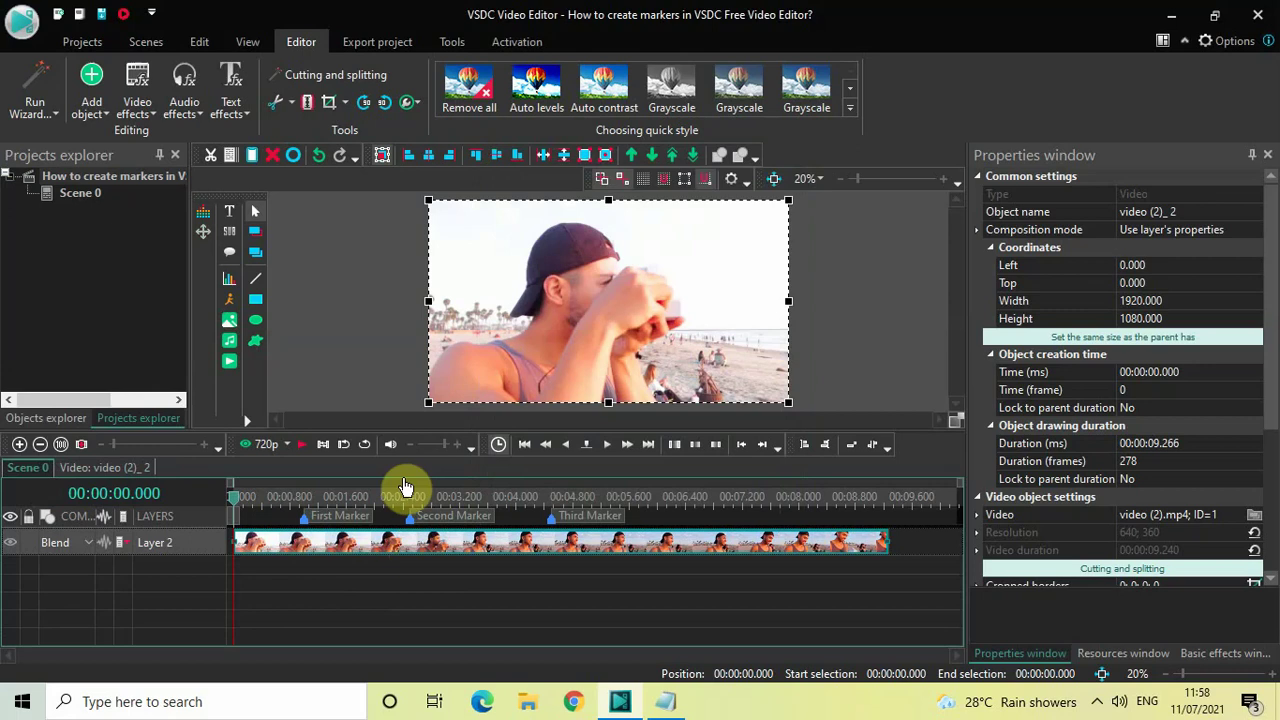
pyautogui.press('Delete')
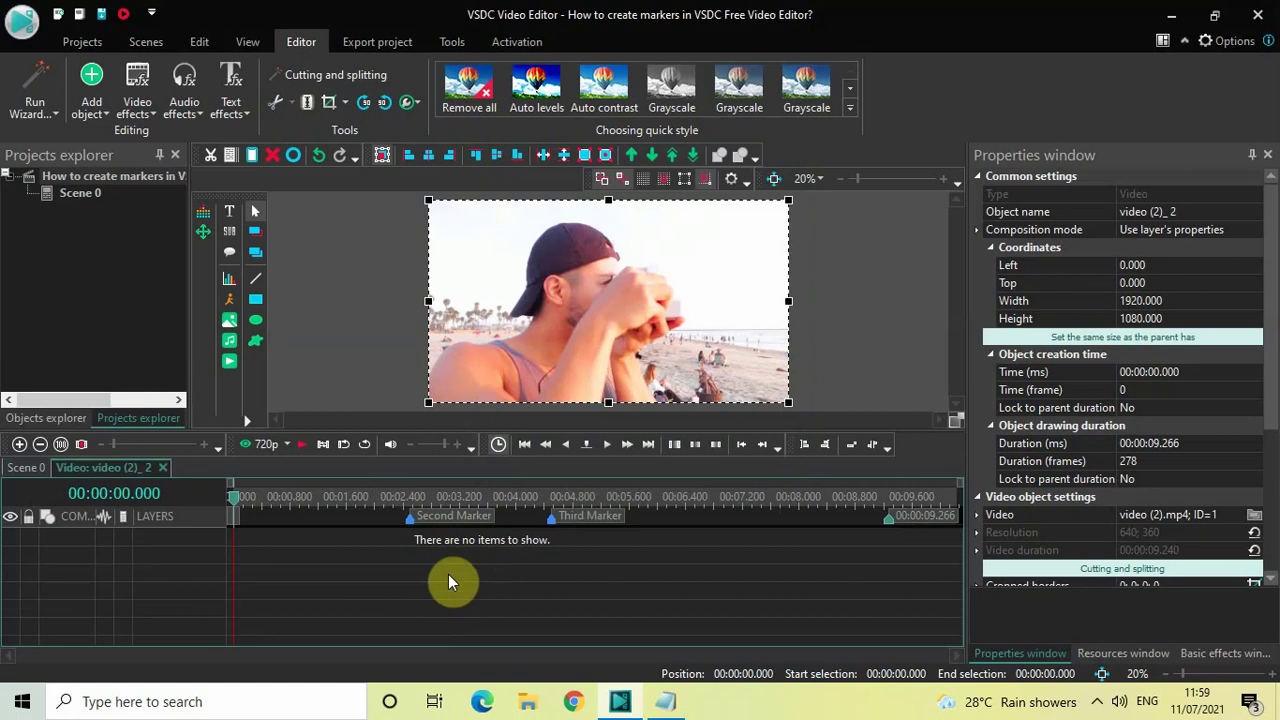
# - Return to Scene 0 and check Third Marker's visibility setting, leaving it as it is
pyautogui.click(25, 467)
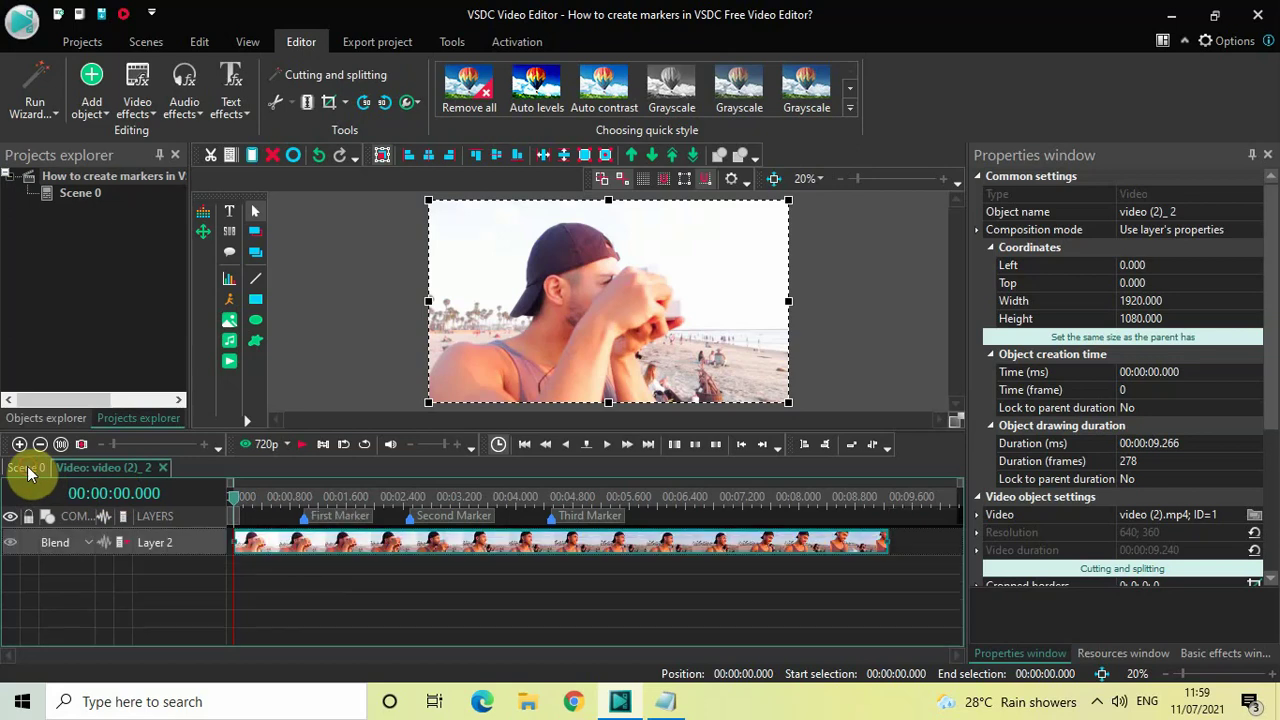
pyautogui.doubleClick(553, 520)
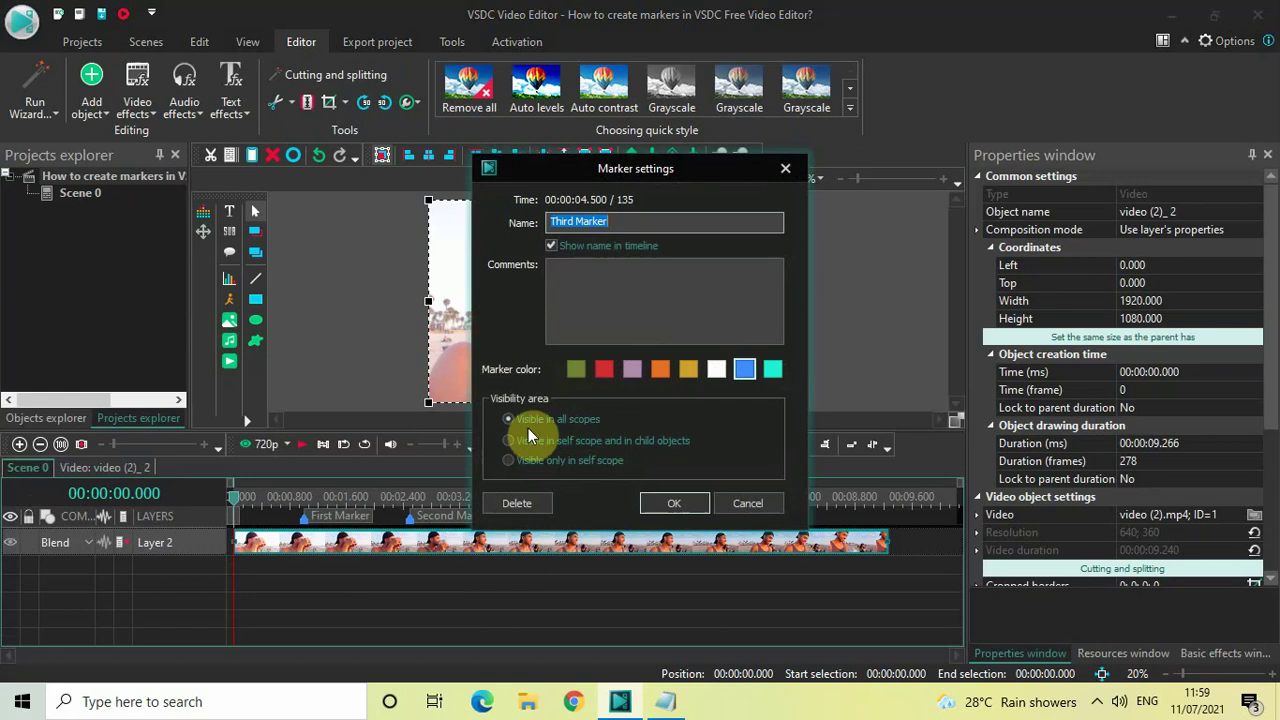
pyautogui.click(747, 497)
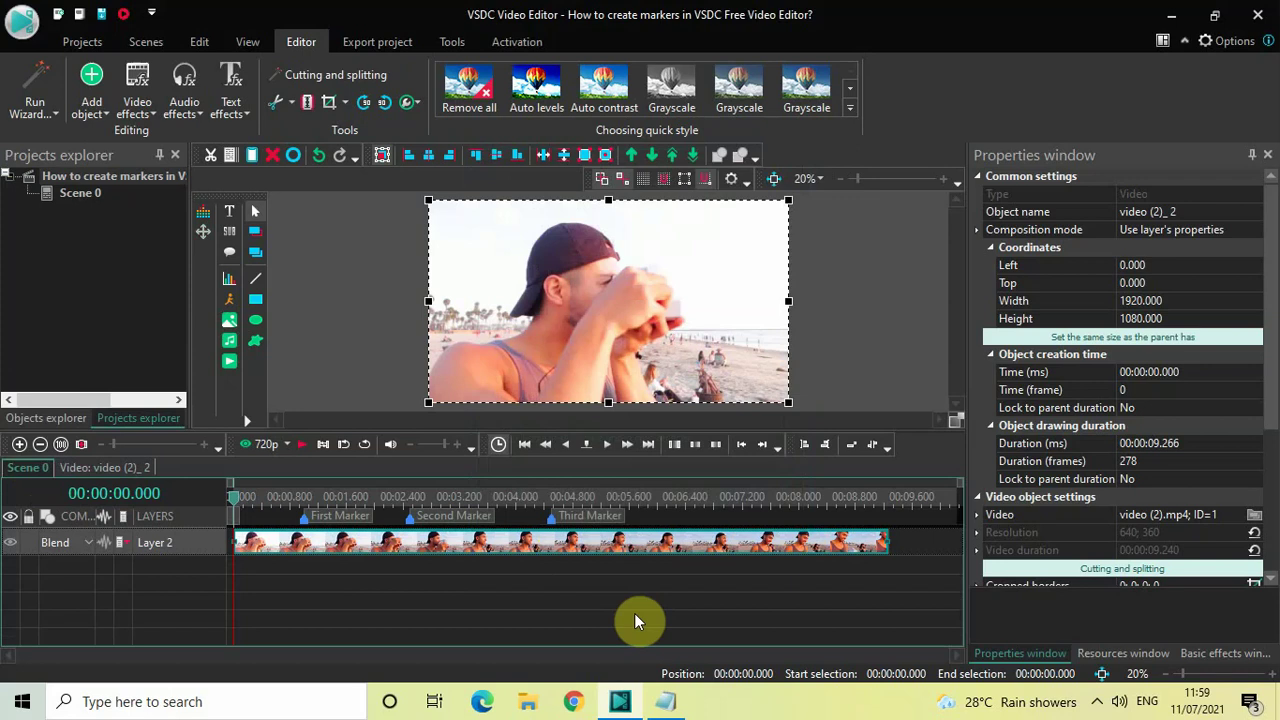
pyautogui.doubleClick(583, 551)
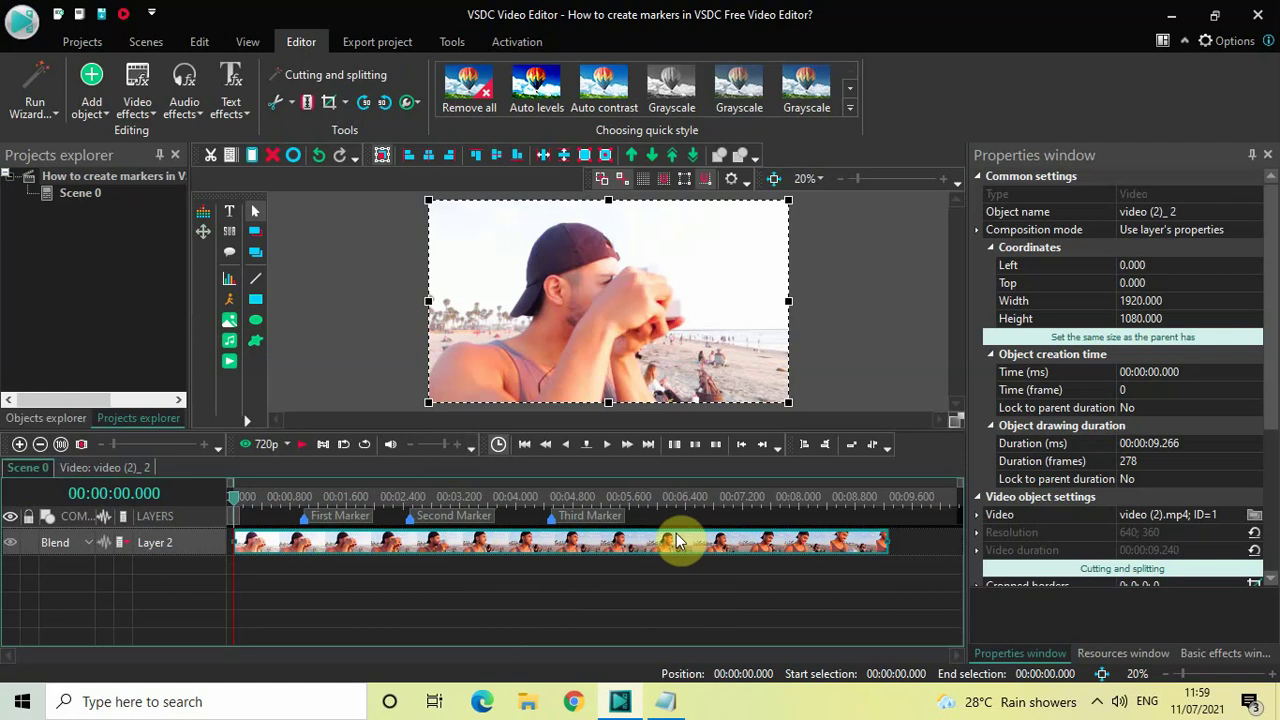
# - Create a marker named "Fourth Marker" on the Layer 2 video clip at 00:00:06.500
pyautogui.click(671, 578)
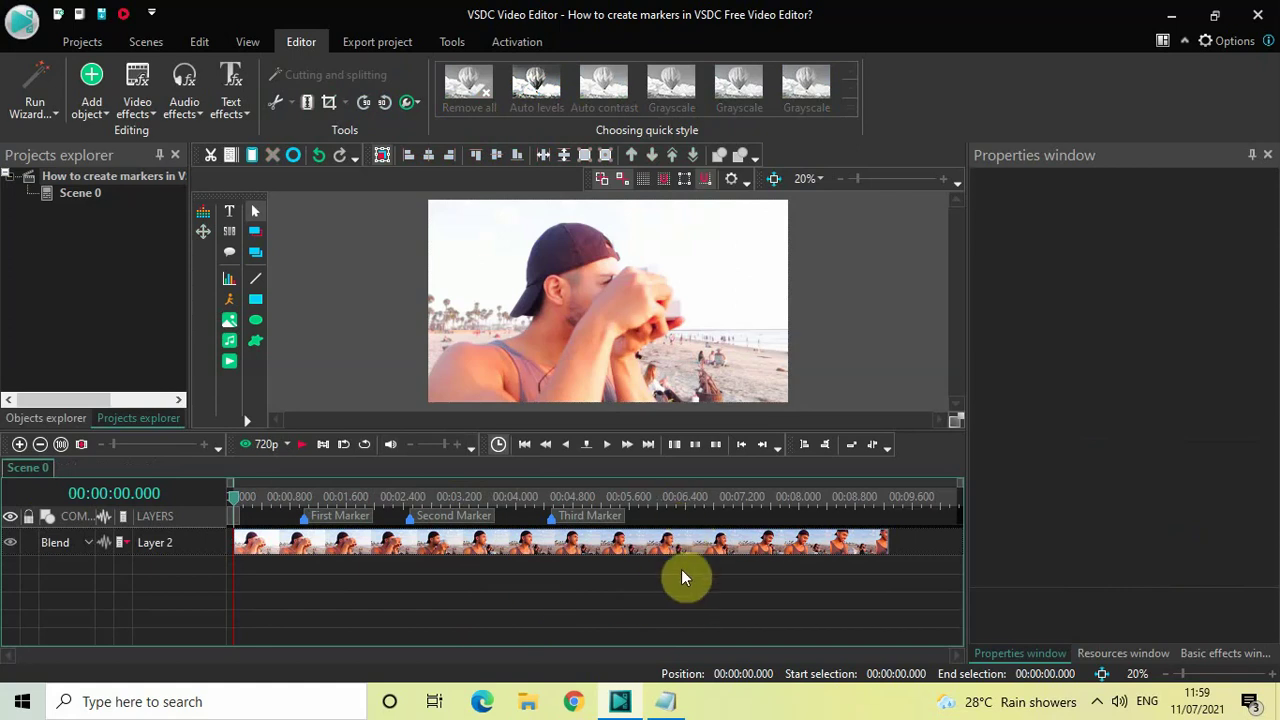
pyautogui.click(714, 500)
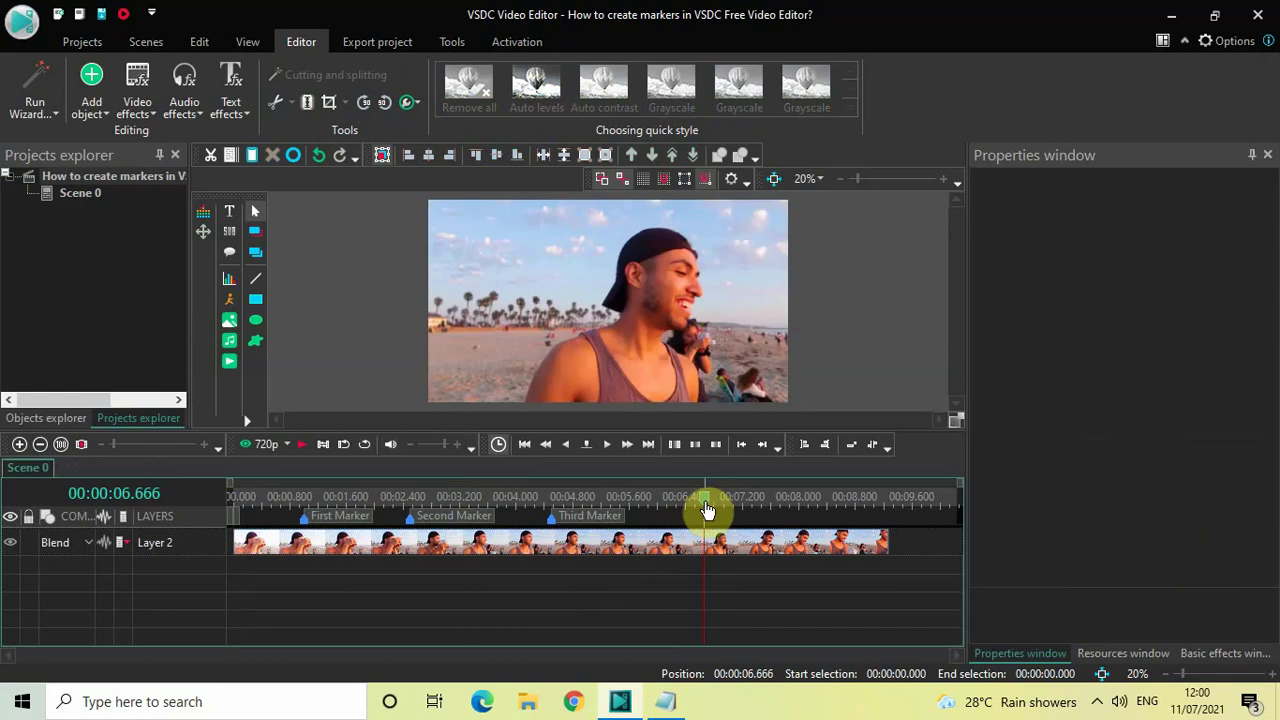
pyautogui.click(704, 509)
pyautogui.click(700, 510)
pyautogui.click(696, 509)
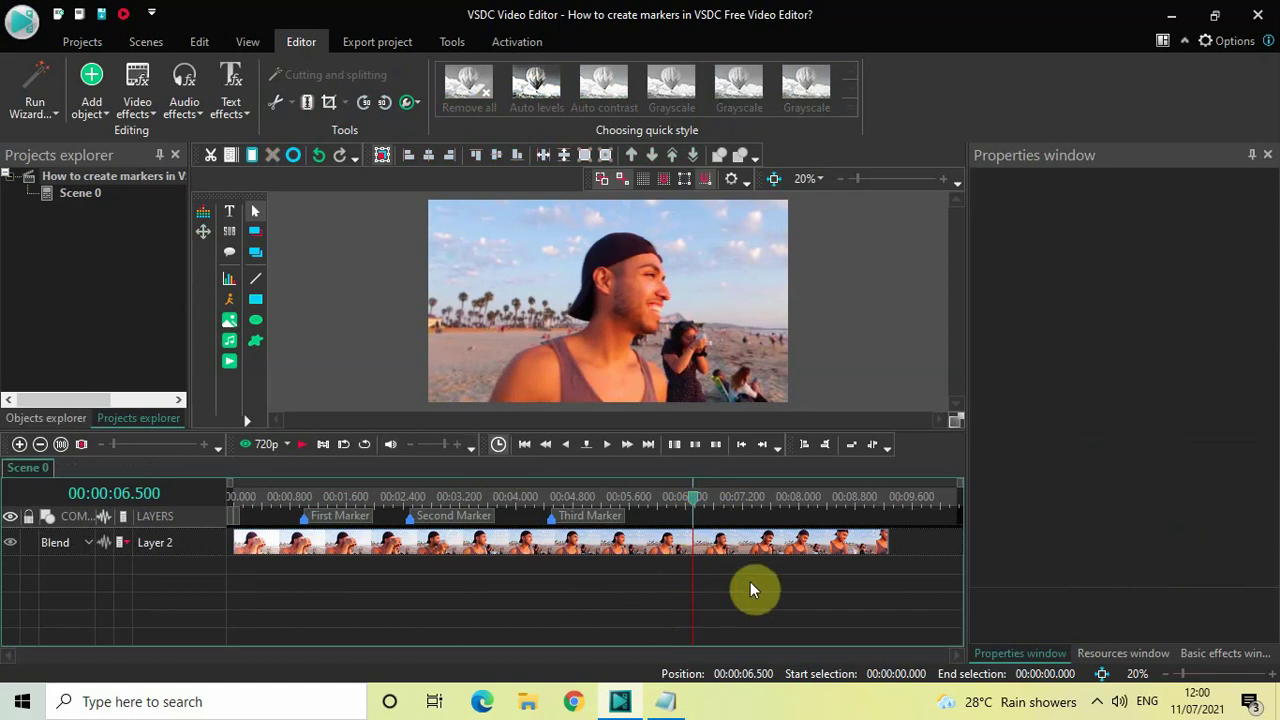
pyautogui.click(737, 553)
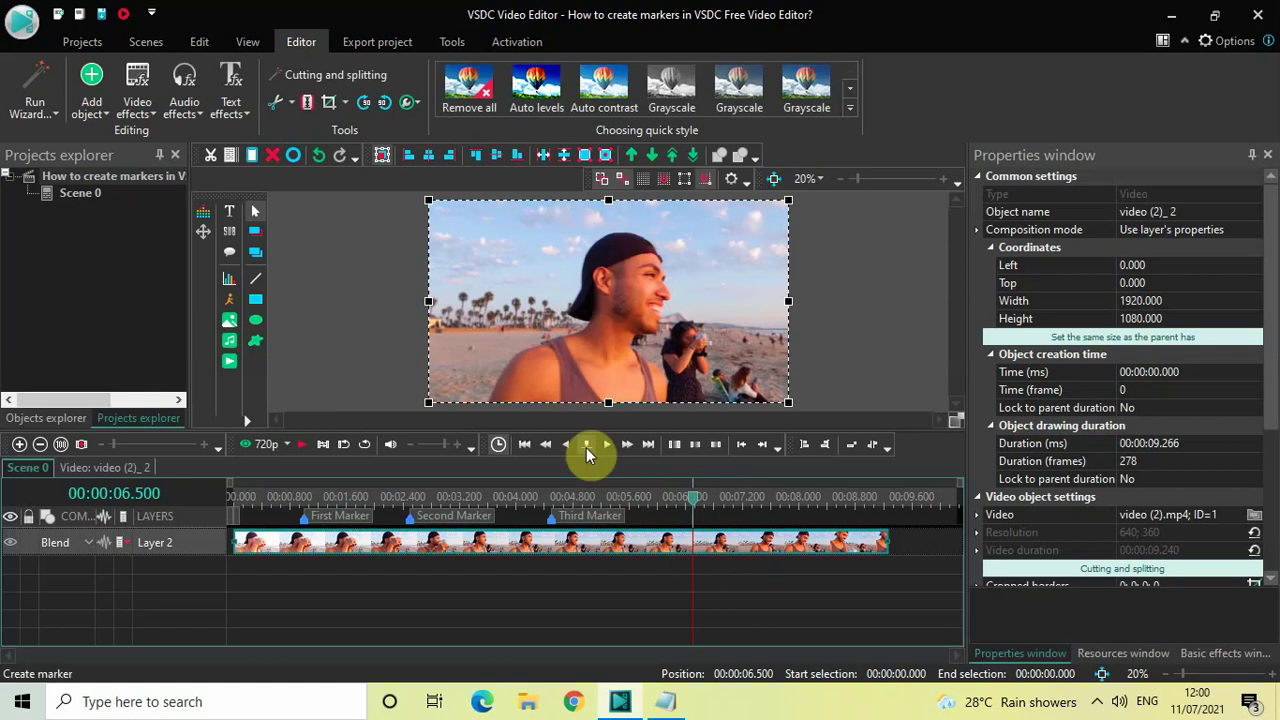
pyautogui.click(586, 448)
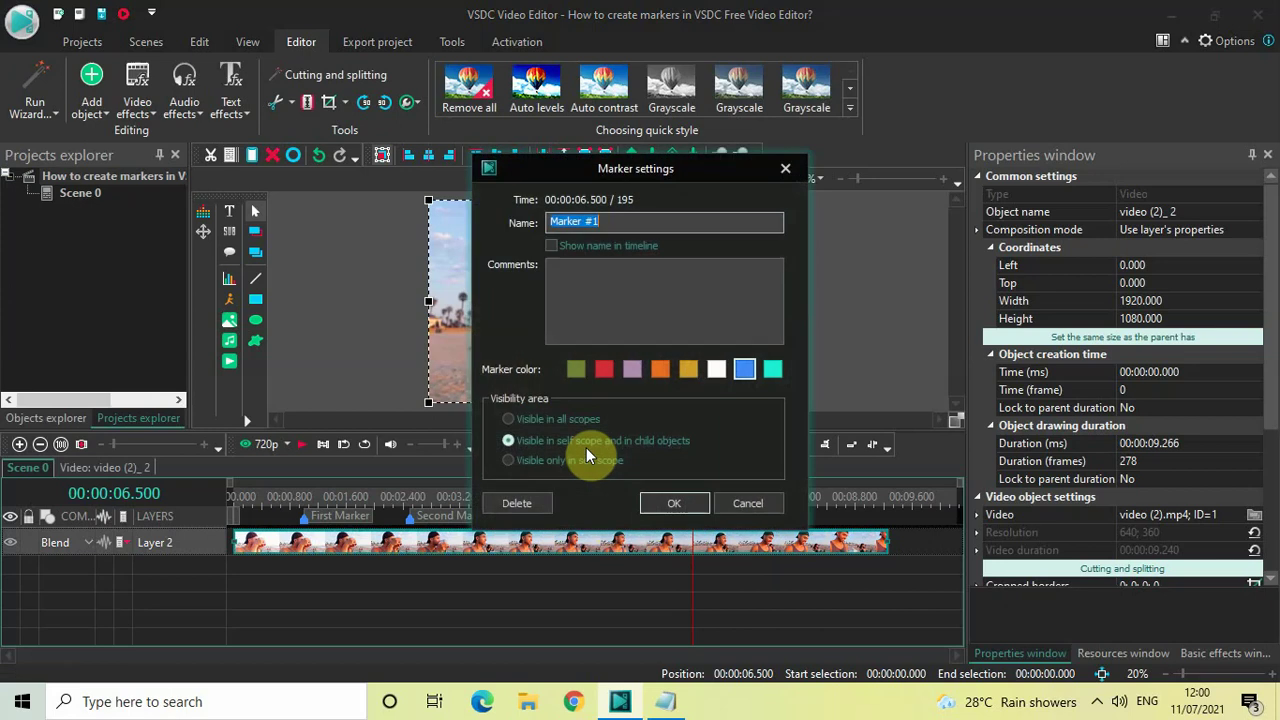
pyautogui.press('BackSpace')
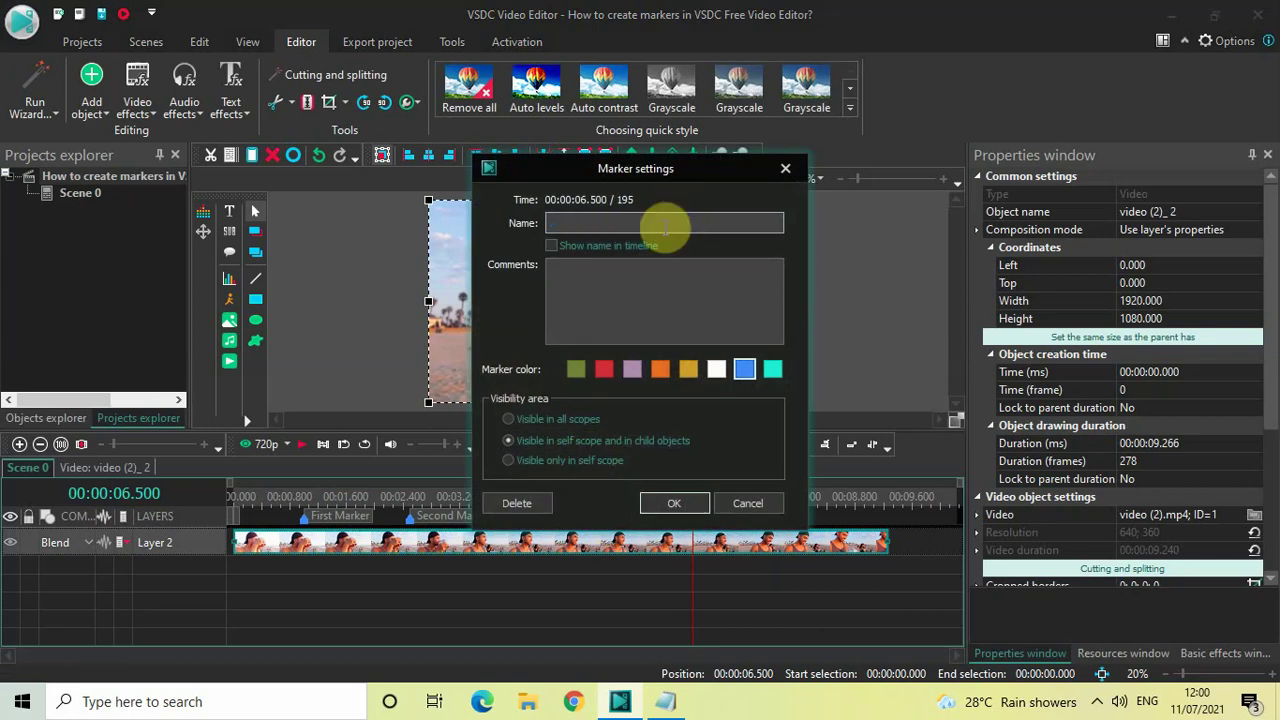
pyautogui.write('Four')
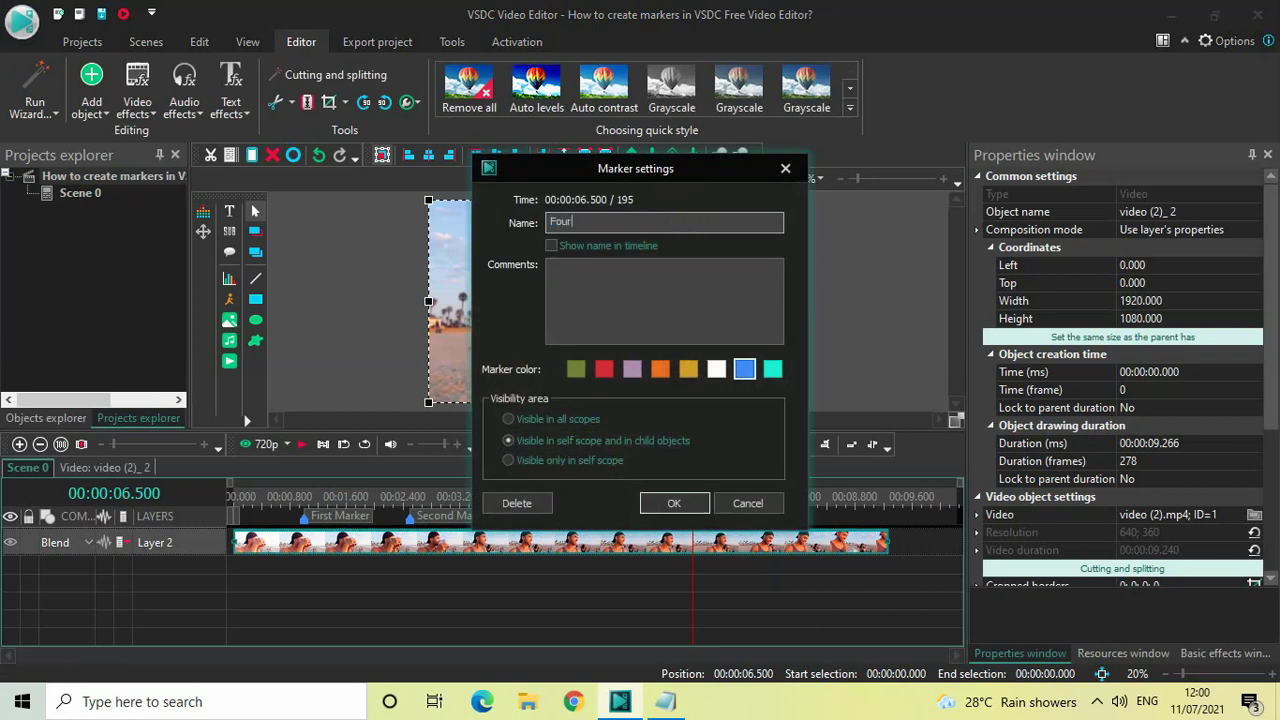
pyautogui.write('th Marker')
# - Show Fourth Marker's name in the timeline, color it white, and keep it visible in self scope and in child objects
pyautogui.click(550, 246)
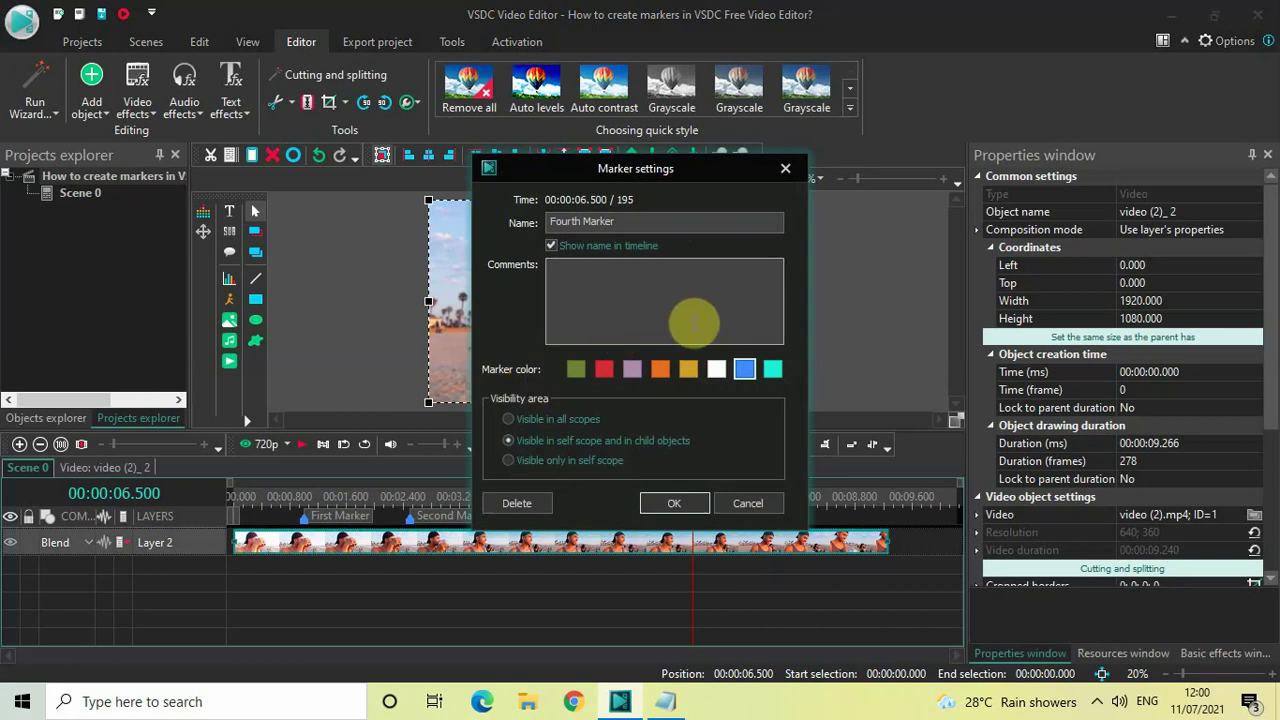
pyautogui.click(717, 370)
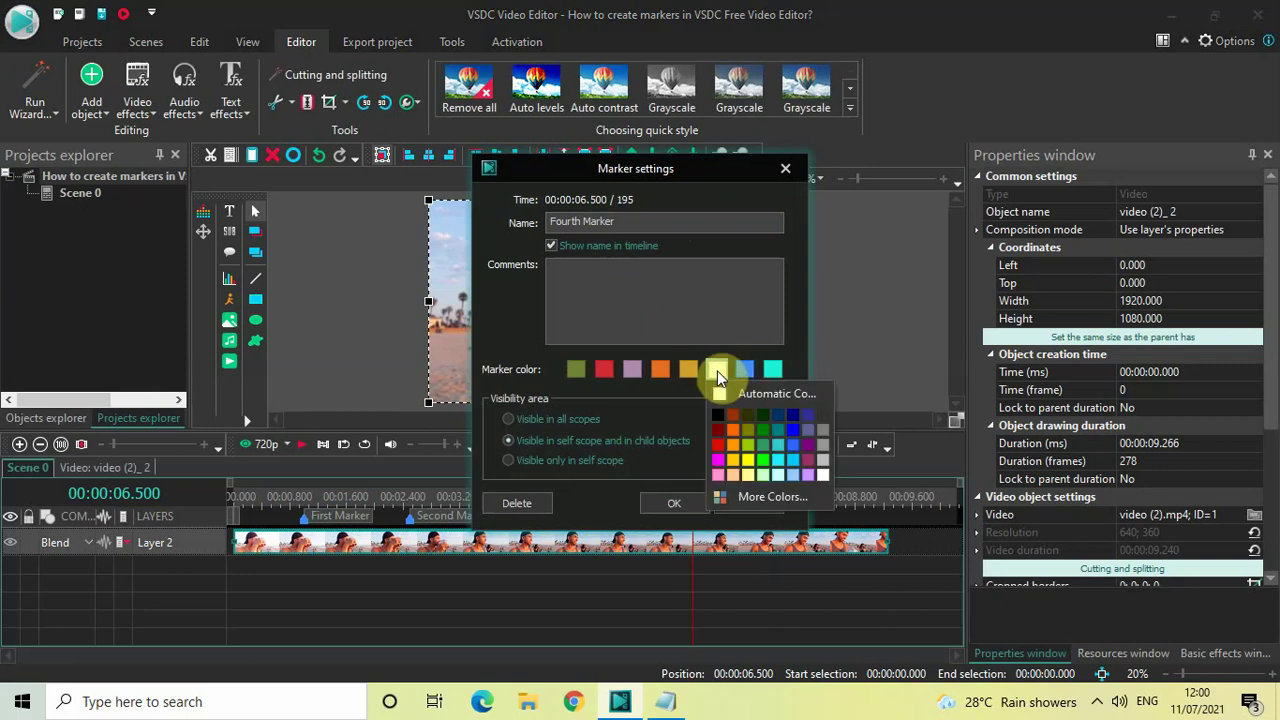
pyautogui.click(717, 370)
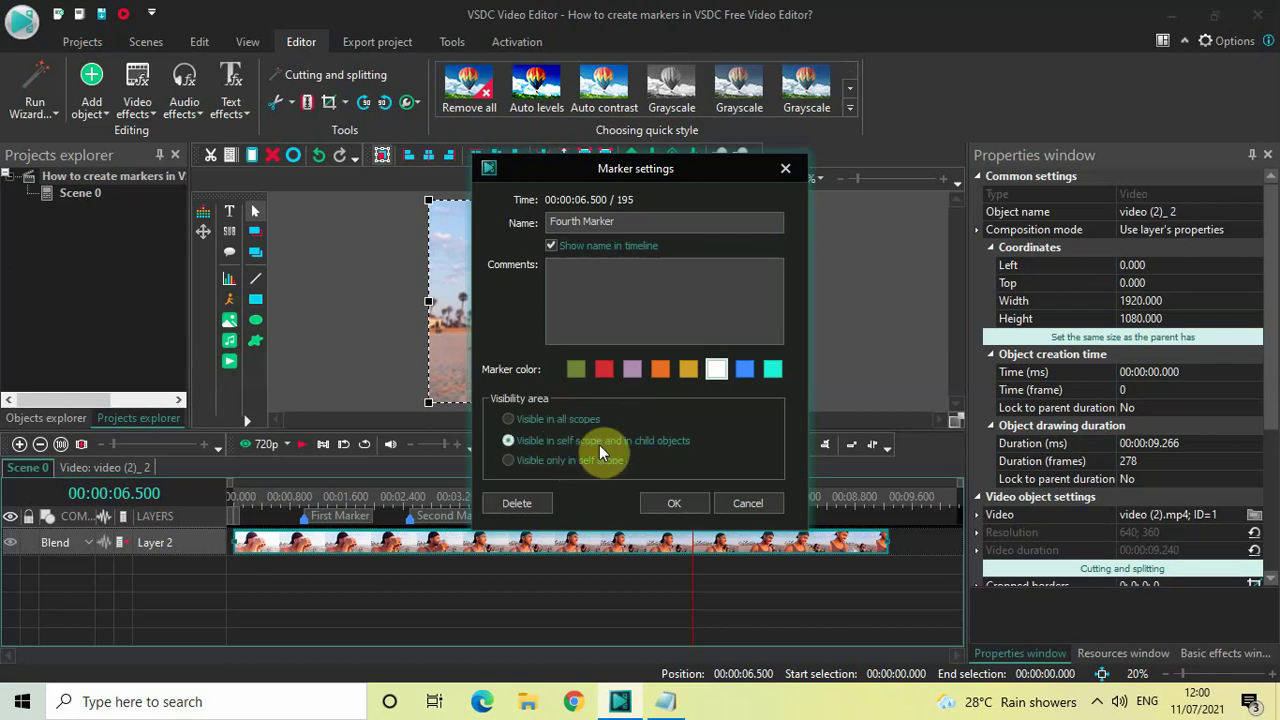
pyautogui.click(676, 507)
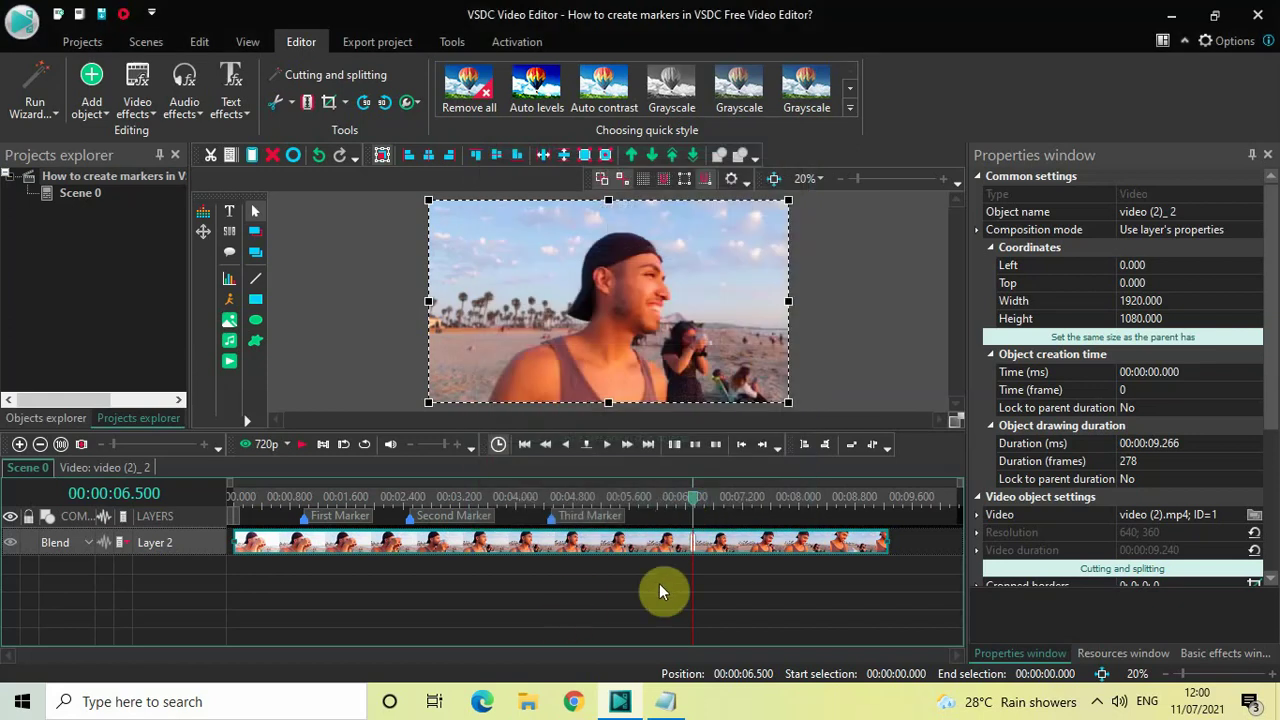
# - Compare how Fourth Marker appears in Scene 0 and inside the video object's timeline, then return the Scene 0 cursor to 00:00:00.000
pyautogui.click(779, 575)
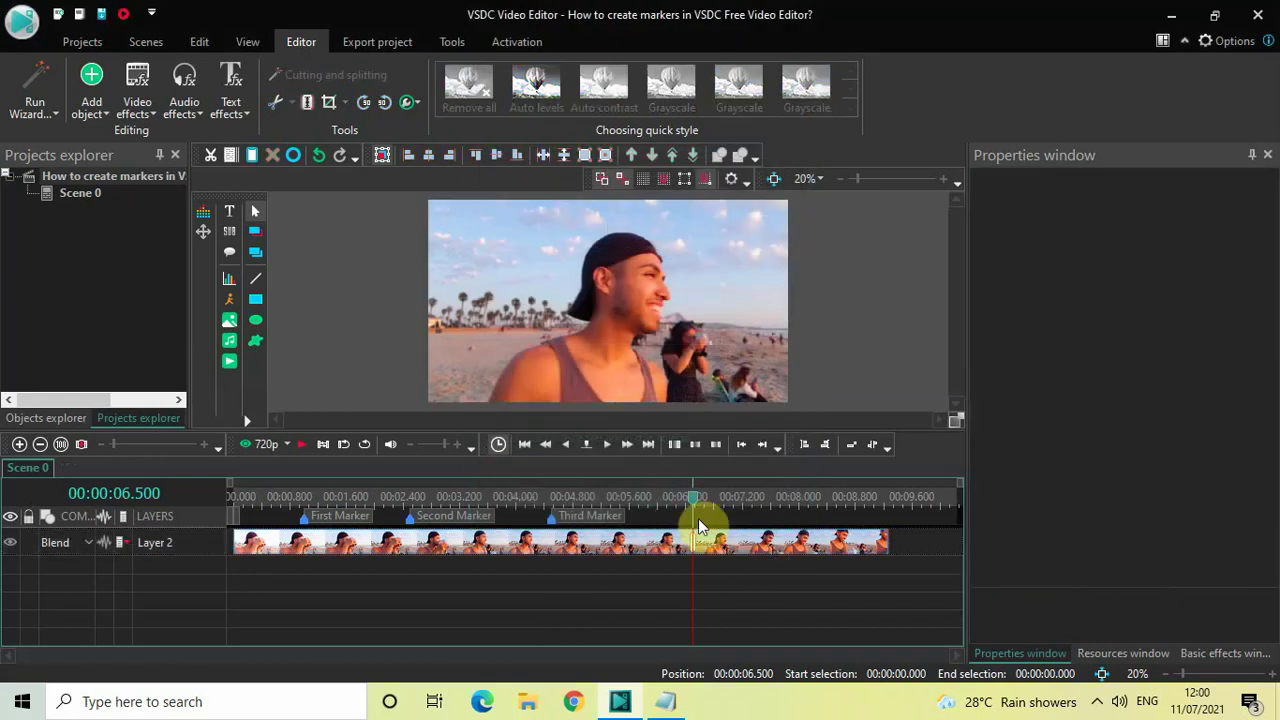
pyautogui.moveTo(695, 508); pyautogui.dragTo(784, 506)
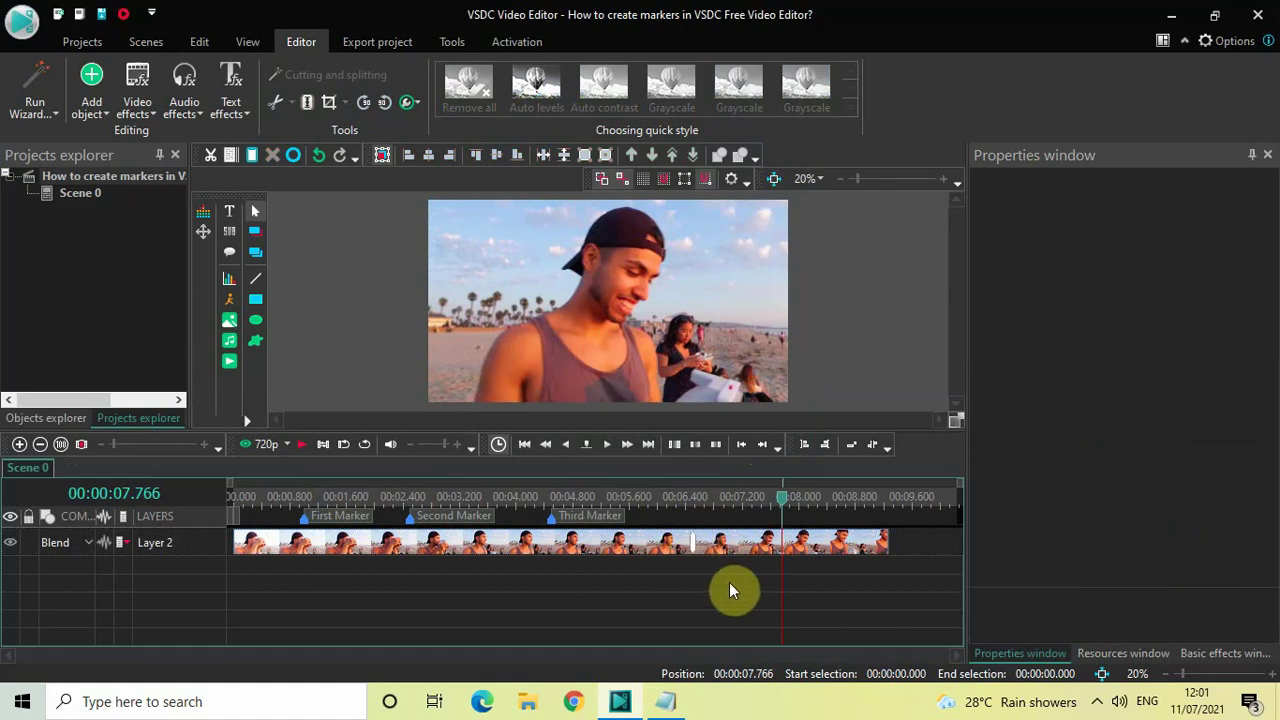
pyautogui.moveTo(761, 546)
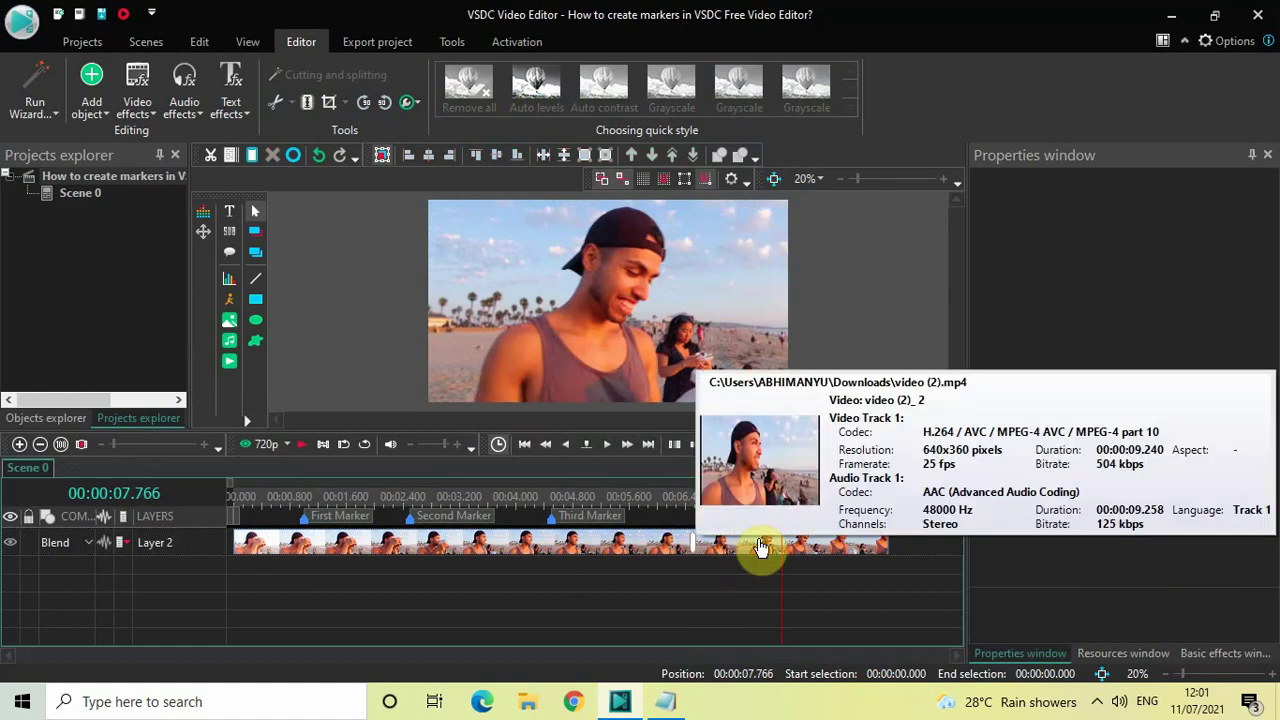
pyautogui.doubleClick(762, 546)
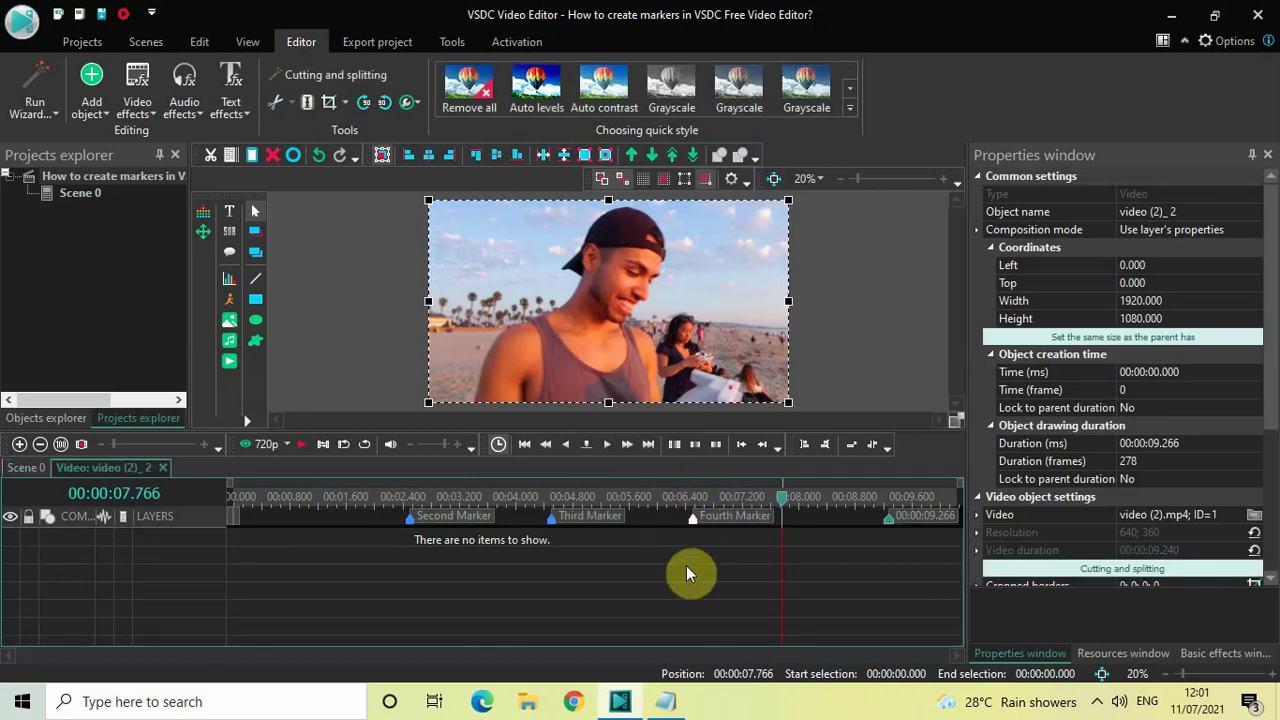
pyautogui.click(24, 467)
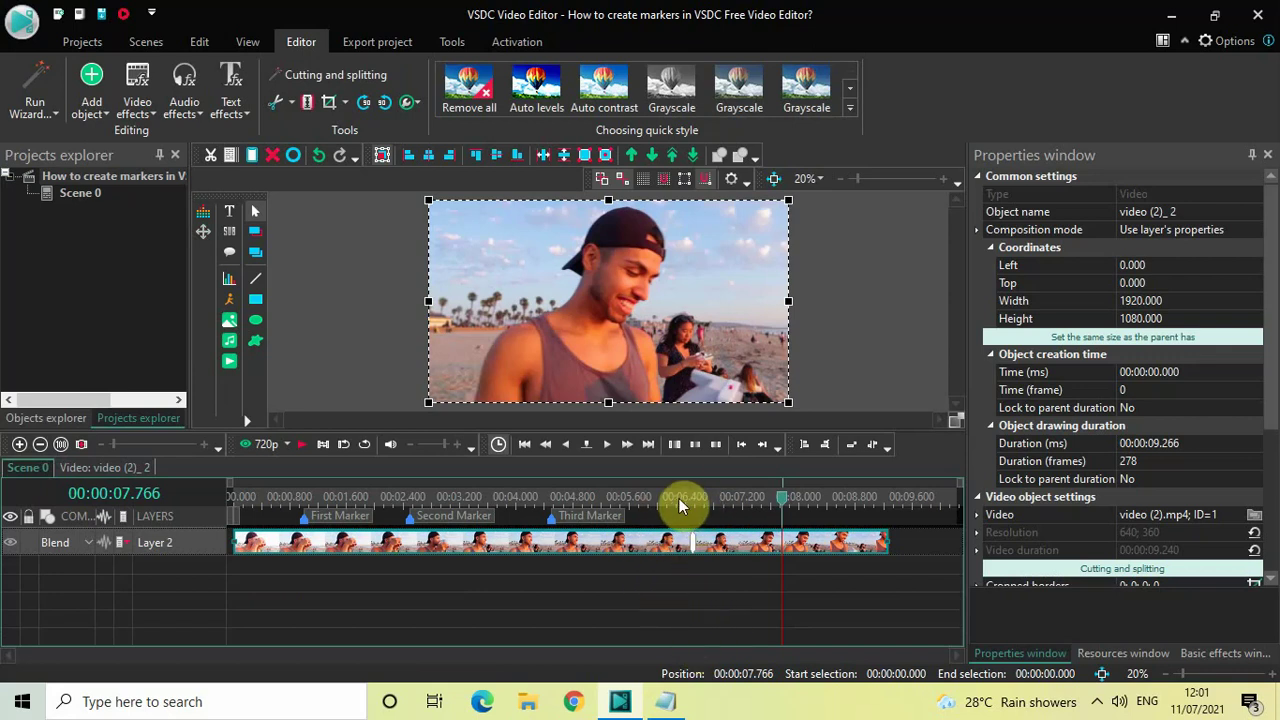
pyautogui.doubleClick(741, 552)
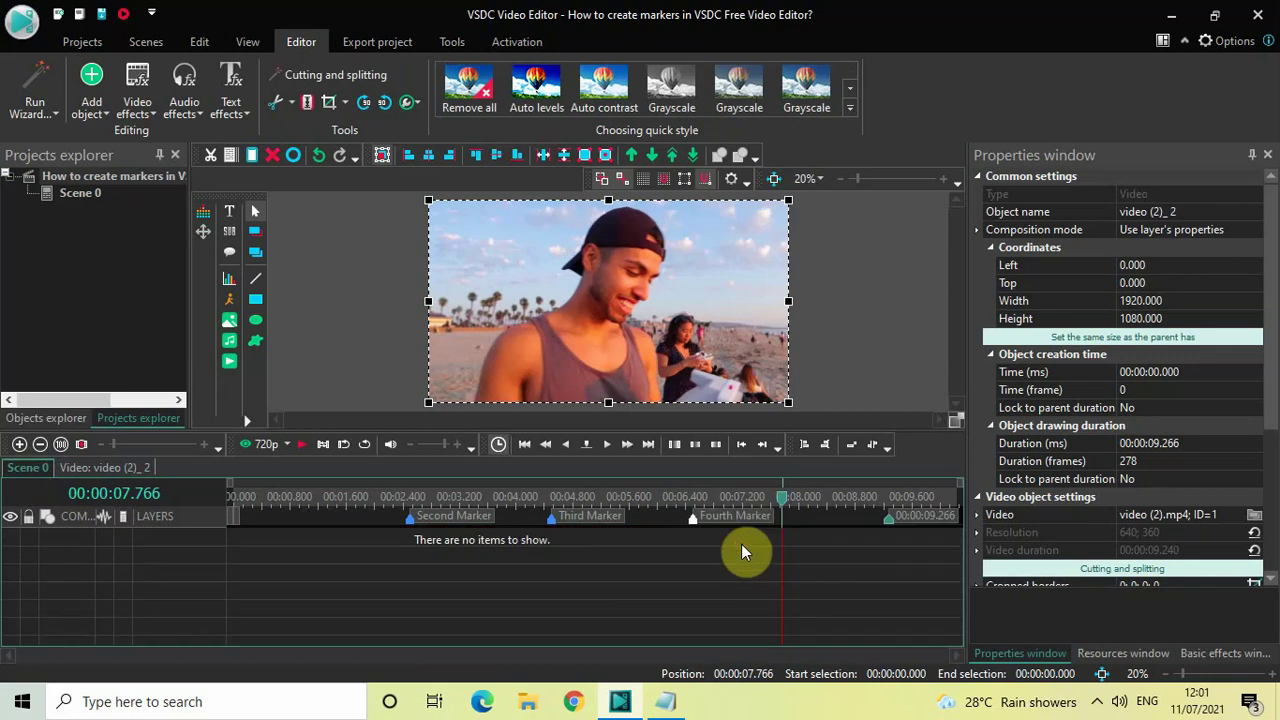
pyautogui.click(26, 467)
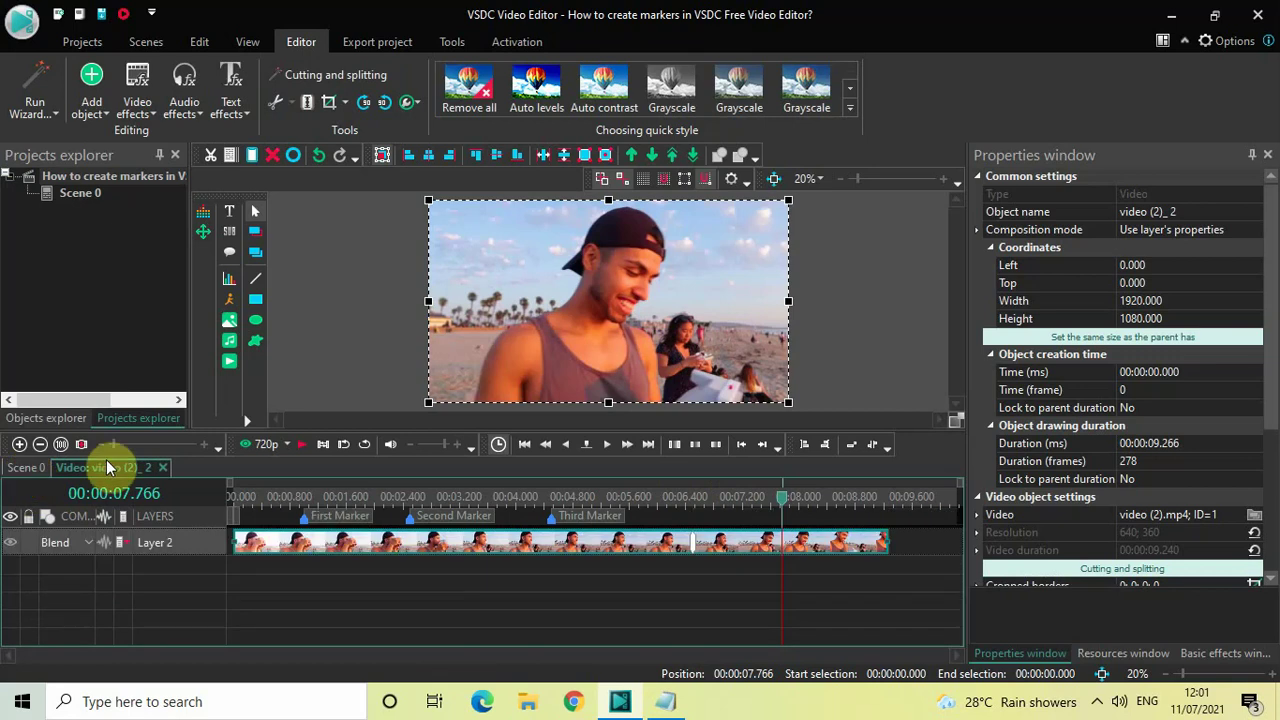
pyautogui.click(234, 497)
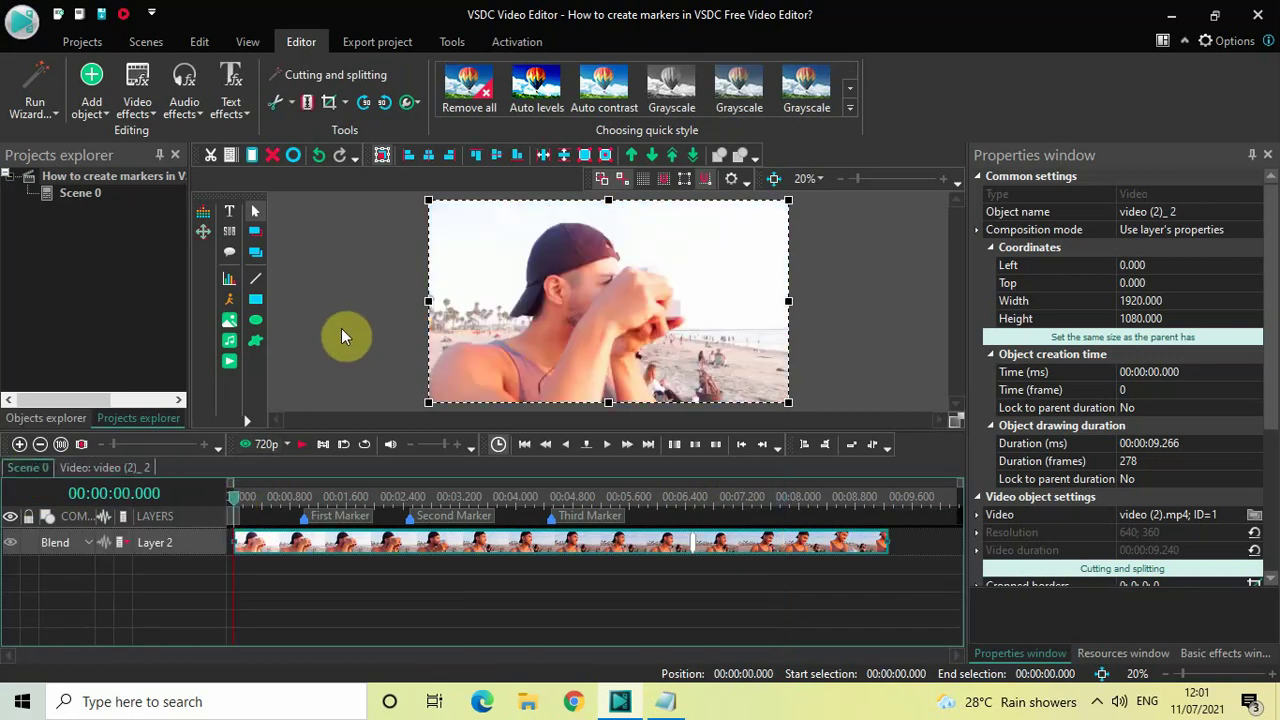